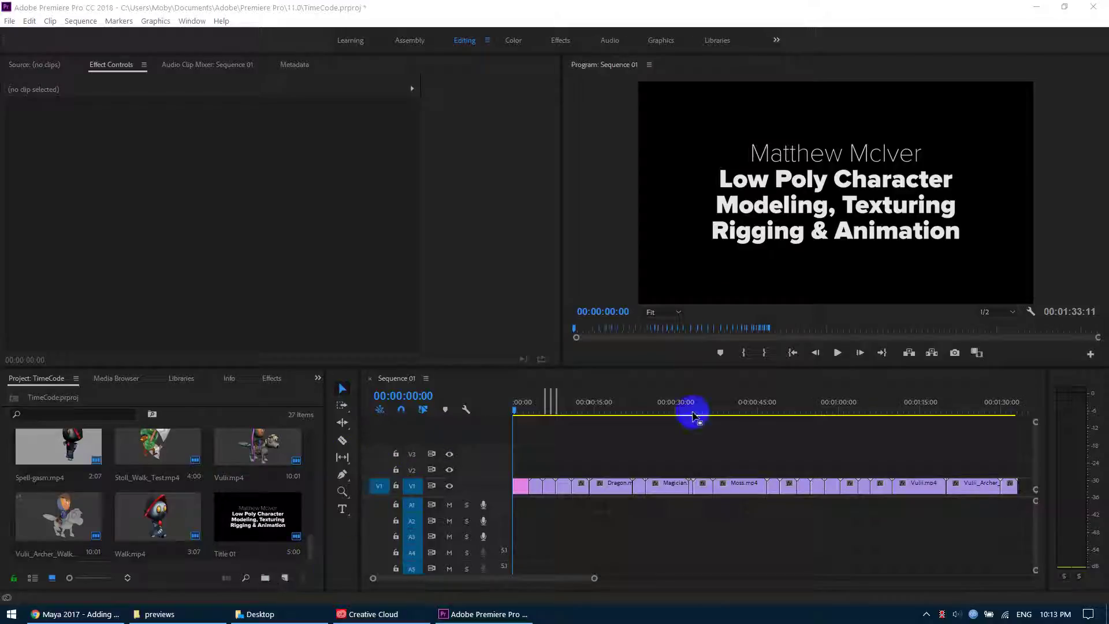
Scrub the timeline playhead to 00:00:18:05 so the Dragon clip shows in the Program monitor
{"action": "left_click", "coordinate": [583, 411]}
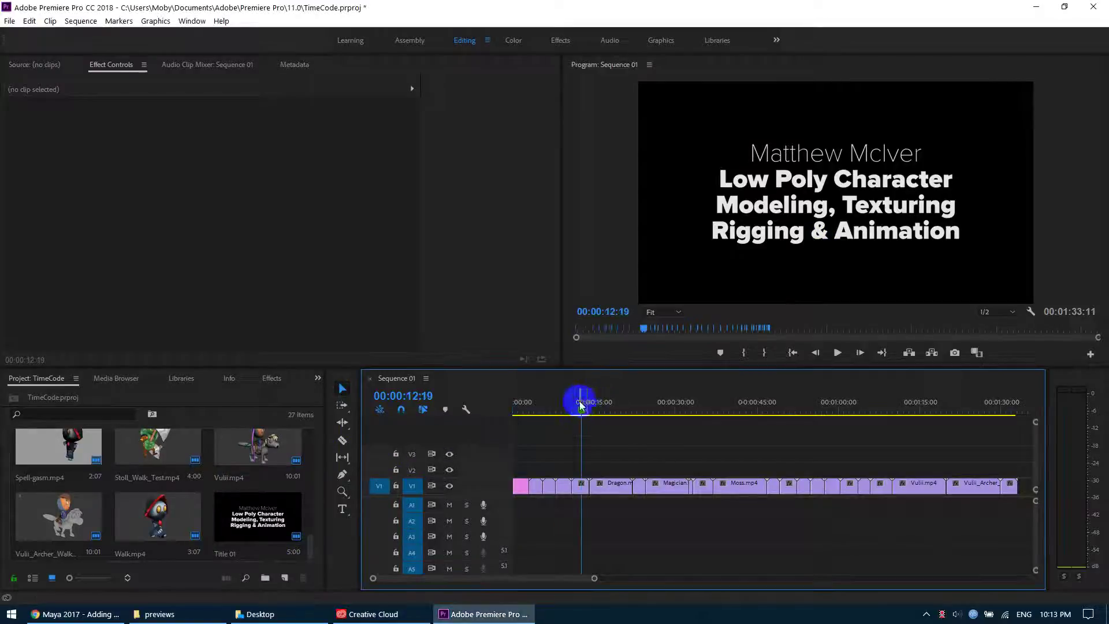
{"action": "left_click_drag", "start_coordinate": [581, 406], "coordinate": [613, 412]}
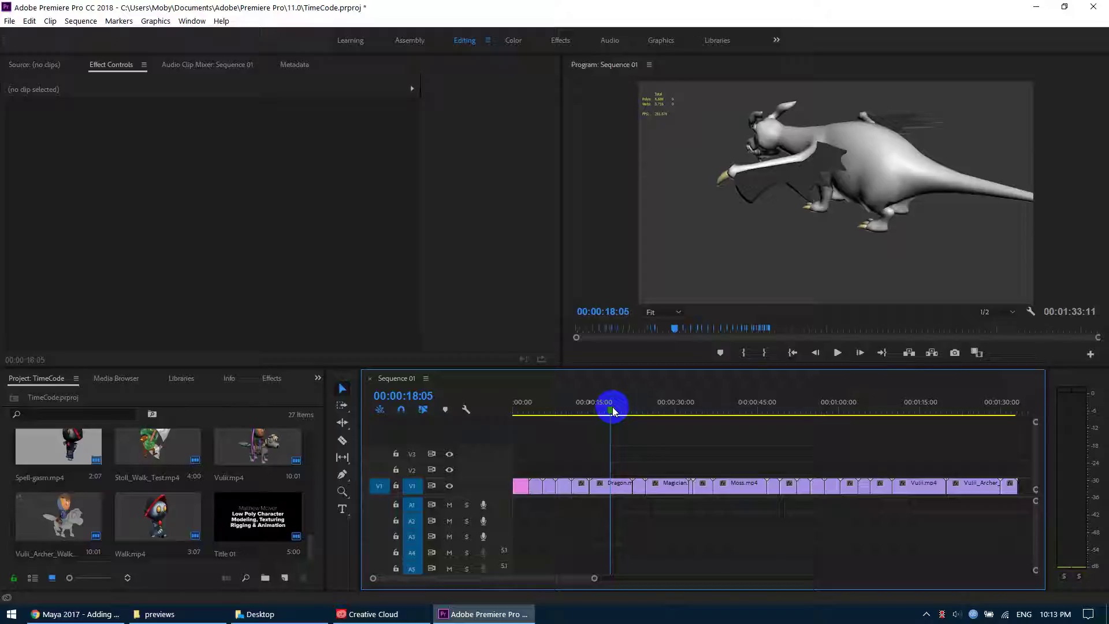
Add a New Item > Transparent Video at 1920×1080, 24 fps to the project
{"action": "left_click", "coordinate": [285, 578]}
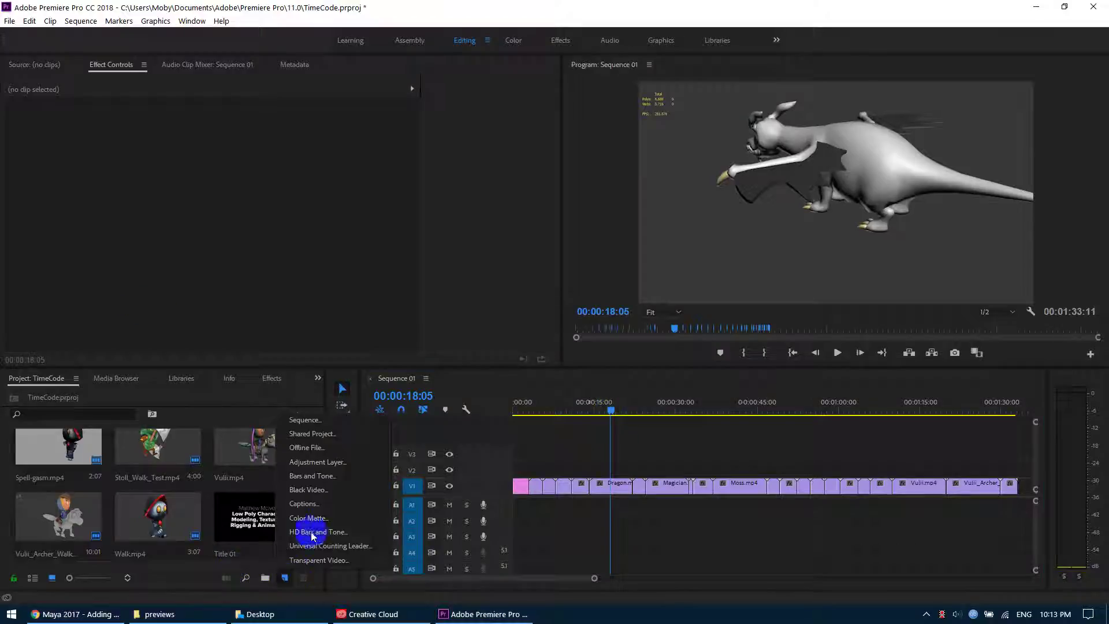
{"action": "left_click", "coordinate": [285, 576]}
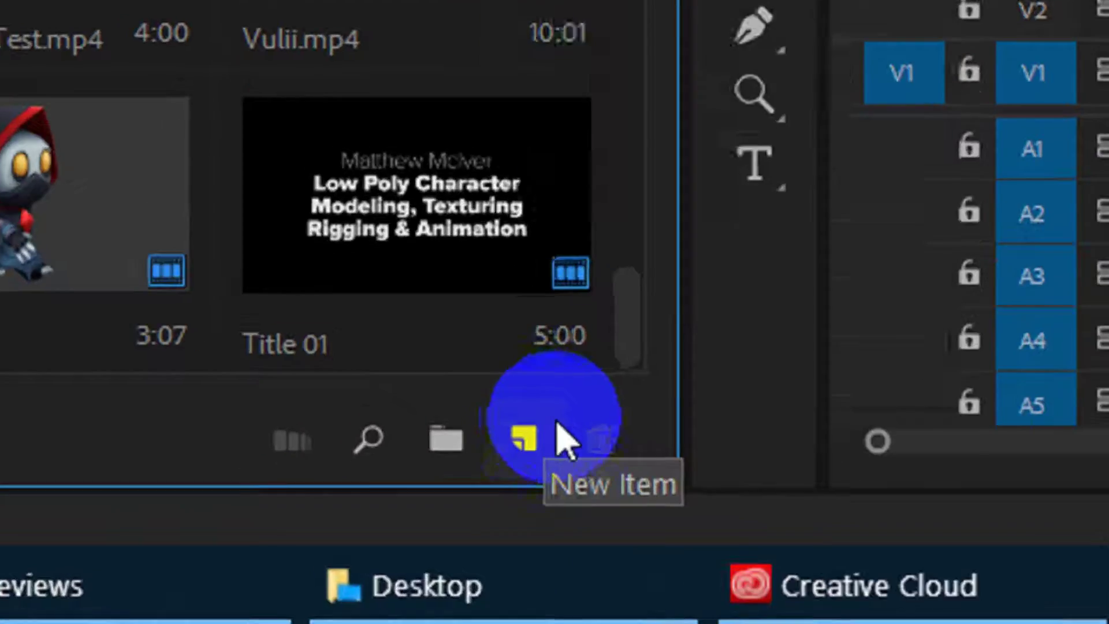
{"action": "left_click", "coordinate": [287, 576]}
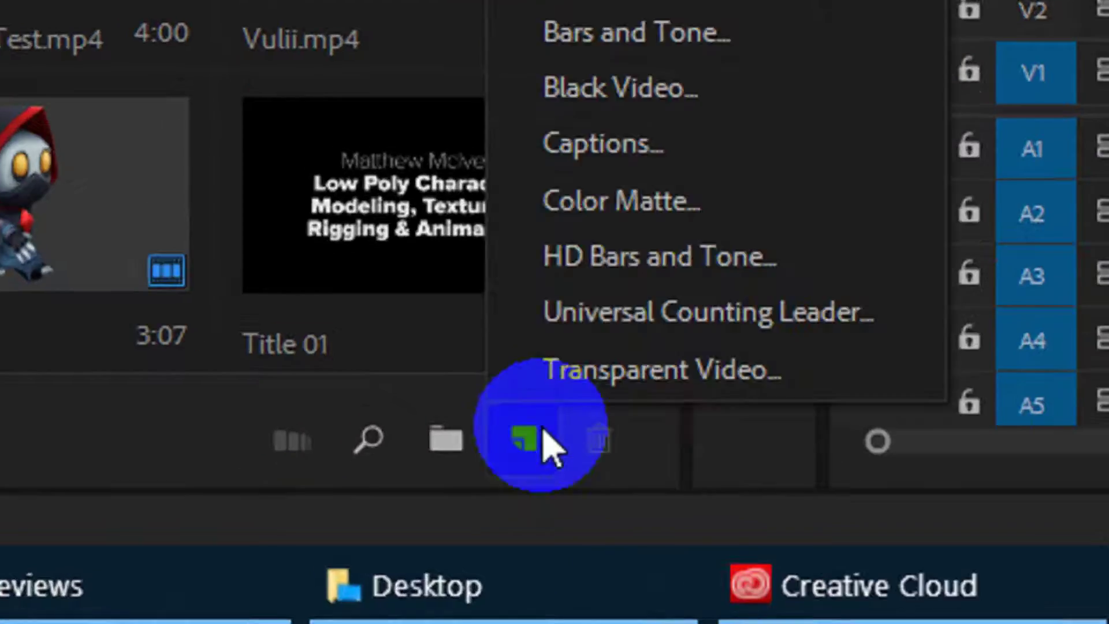
{"action": "left_click", "coordinate": [632, 375]}
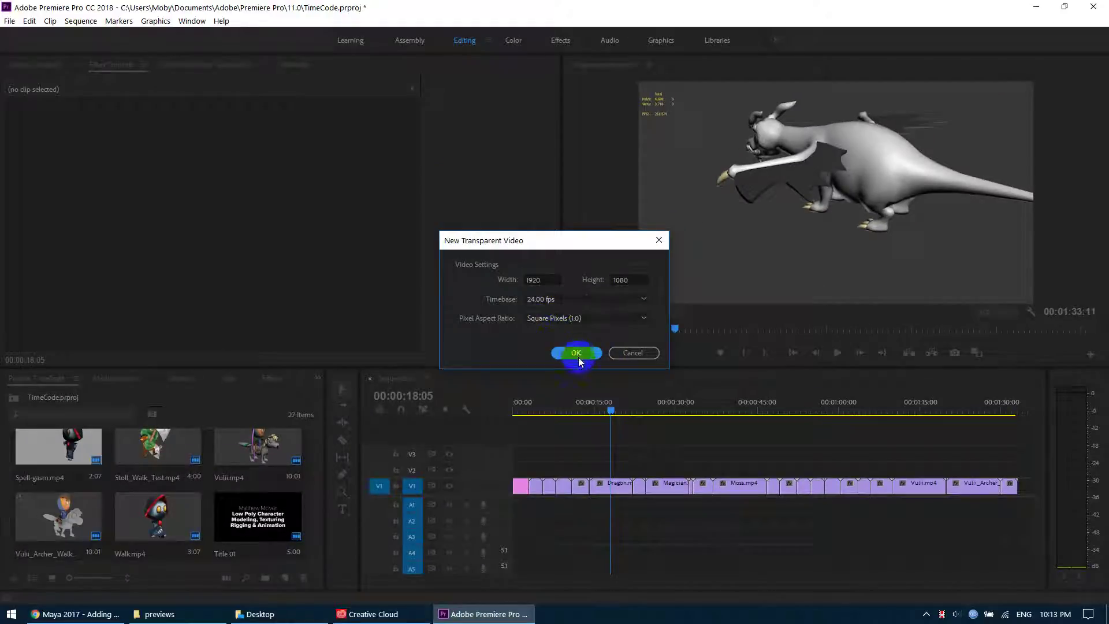
{"action": "left_click", "coordinate": [577, 353]}
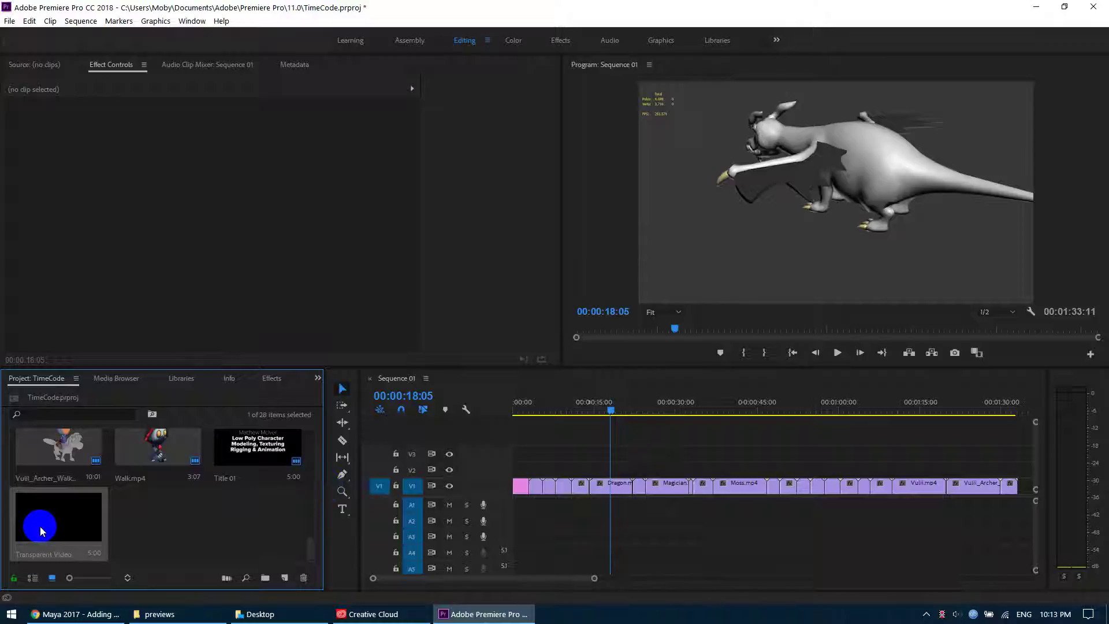
Place Transparent Video on track V2 and extend its right edge to the sequence end
{"action": "left_click_drag", "start_coordinate": [40, 525], "coordinate": [530, 471]}
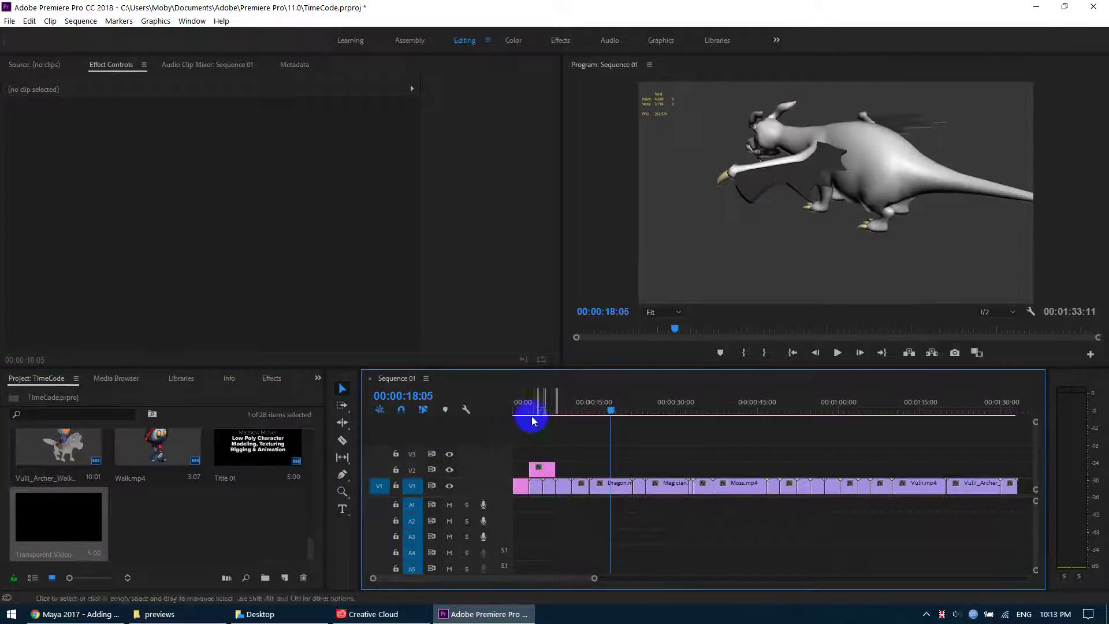
{"action": "mouse_move", "coordinate": [528, 413]}
{"action": "left_mouse_down"}
{"action": "mouse_move", "coordinate": [518, 414]}
{"action": "mouse_move", "coordinate": [530, 412]}
{"action": "left_mouse_up"}
{"action": "left_click_drag", "start_coordinate": [554, 469], "coordinate": [1017, 484]}
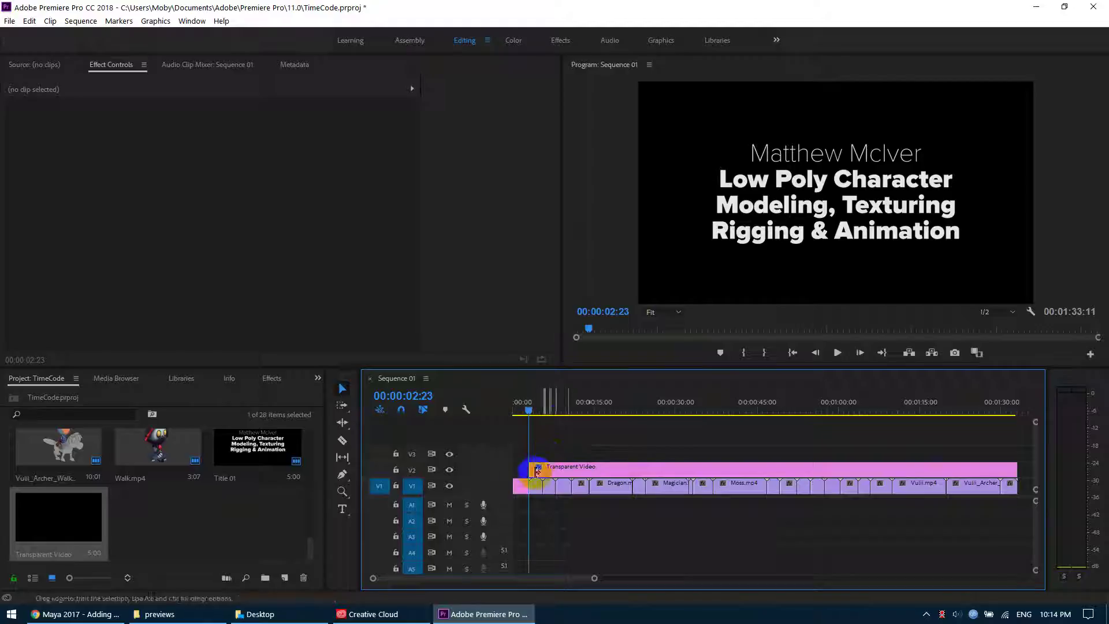
{"action": "mouse_move", "coordinate": [540, 416]}
{"action": "left_mouse_down"}
{"action": "mouse_move", "coordinate": [1012, 416]}
{"action": "mouse_move", "coordinate": [656, 386]}
{"action": "mouse_move", "coordinate": [589, 387]}
{"action": "mouse_move", "coordinate": [531, 404]}
{"action": "left_mouse_up"}
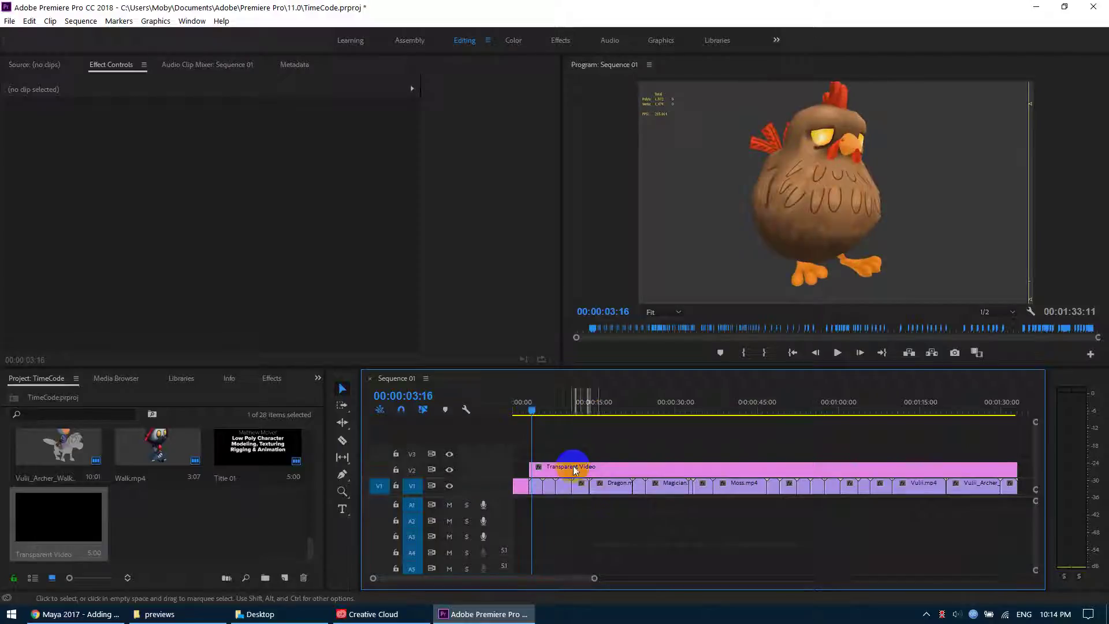
Show the V2 clip's Effect Controls and the Effects panel's Video group containing Timecode
{"action": "double_click", "coordinate": [589, 470]}
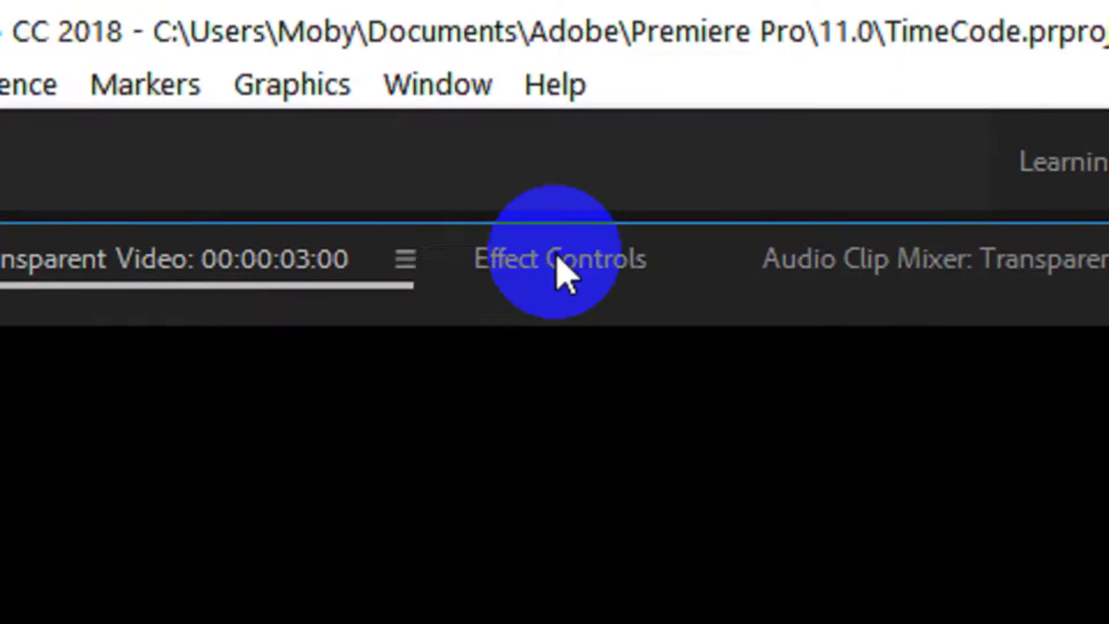
{"action": "left_click", "coordinate": [222, 64]}
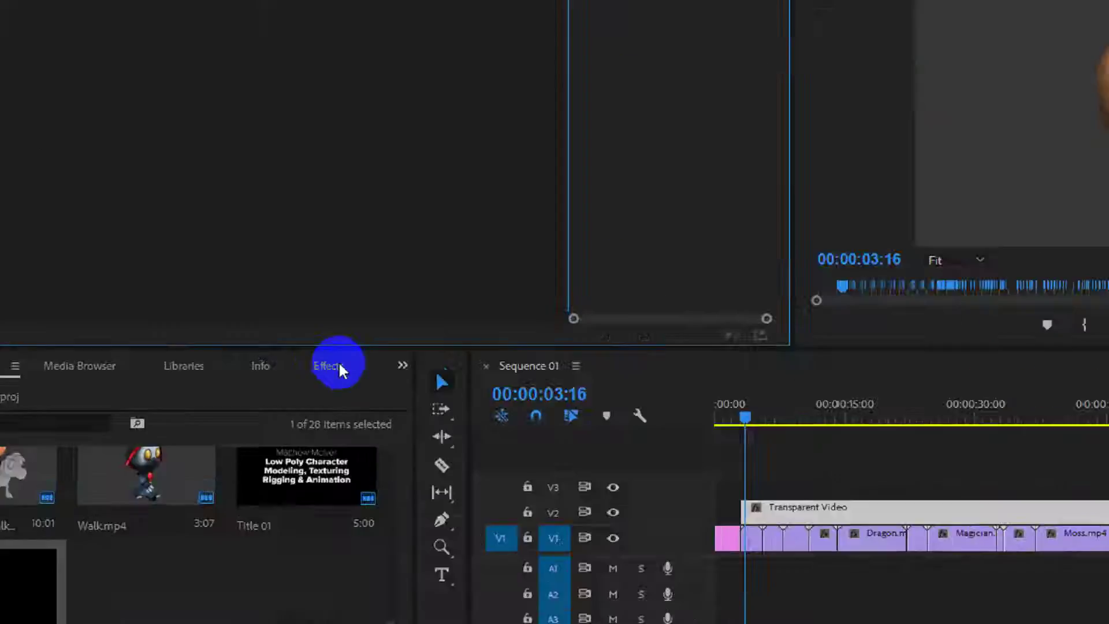
{"action": "left_click", "coordinate": [578, 316]}
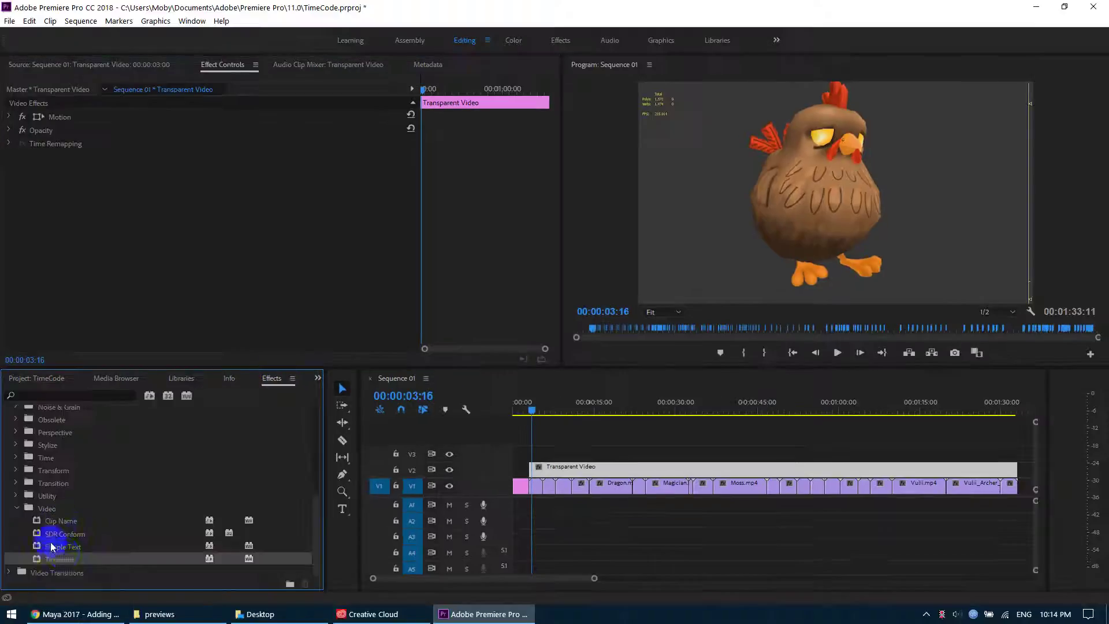
Apply the Timecode effect to the Transparent Video and scrub Position X to 361.0
{"action": "left_click_drag", "start_coordinate": [62, 559], "coordinate": [58, 179]}
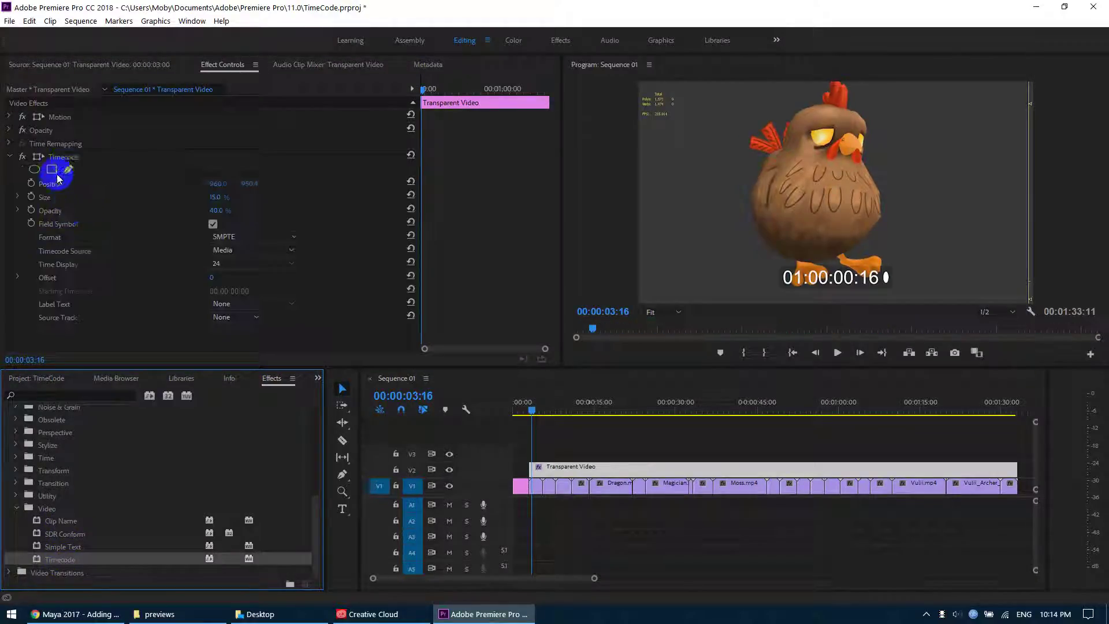
{"action": "left_click", "coordinate": [232, 188]}
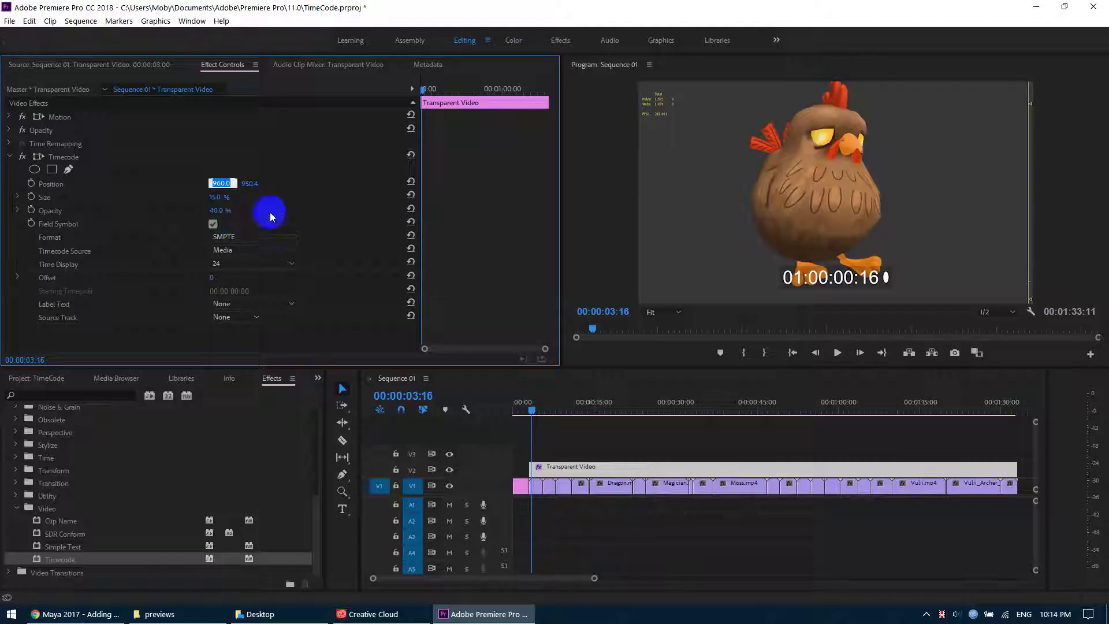
{"action": "left_click", "coordinate": [194, 239]}
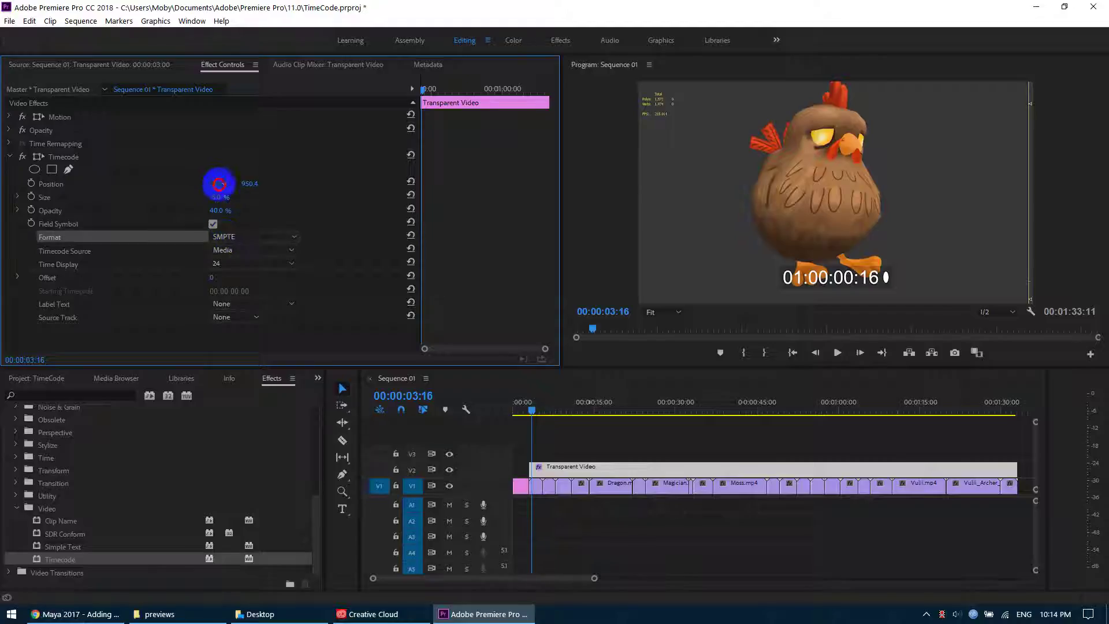
{"action": "left_click", "coordinate": [219, 183]}
{"action": "left_click", "coordinate": [285, 155]}
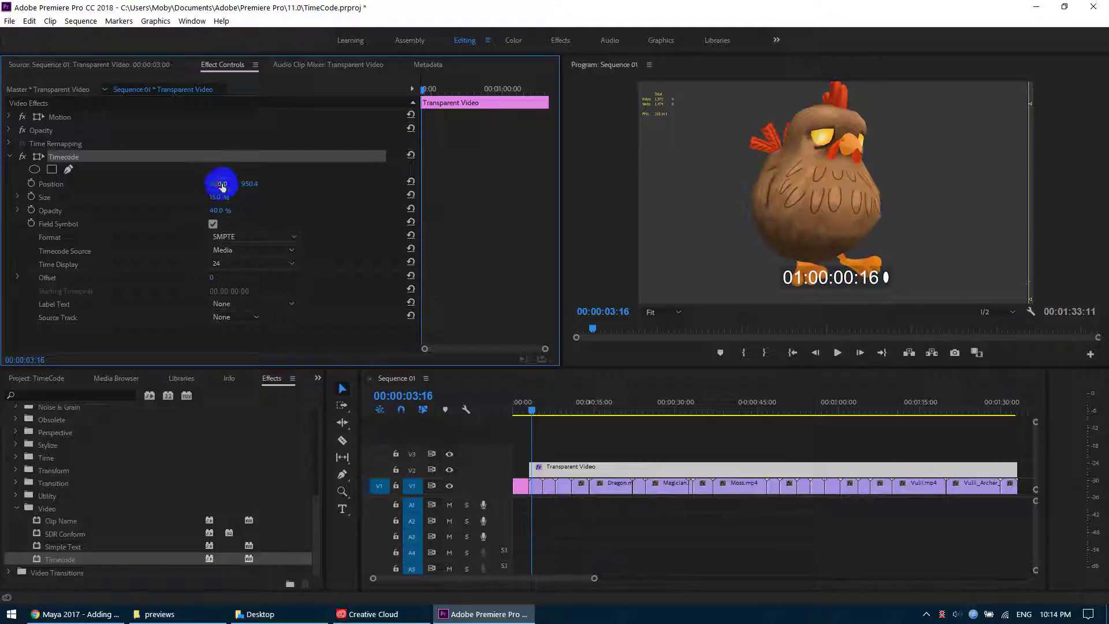
{"action": "left_click_drag", "start_coordinate": [205, 183], "coordinate": [387, 193]}
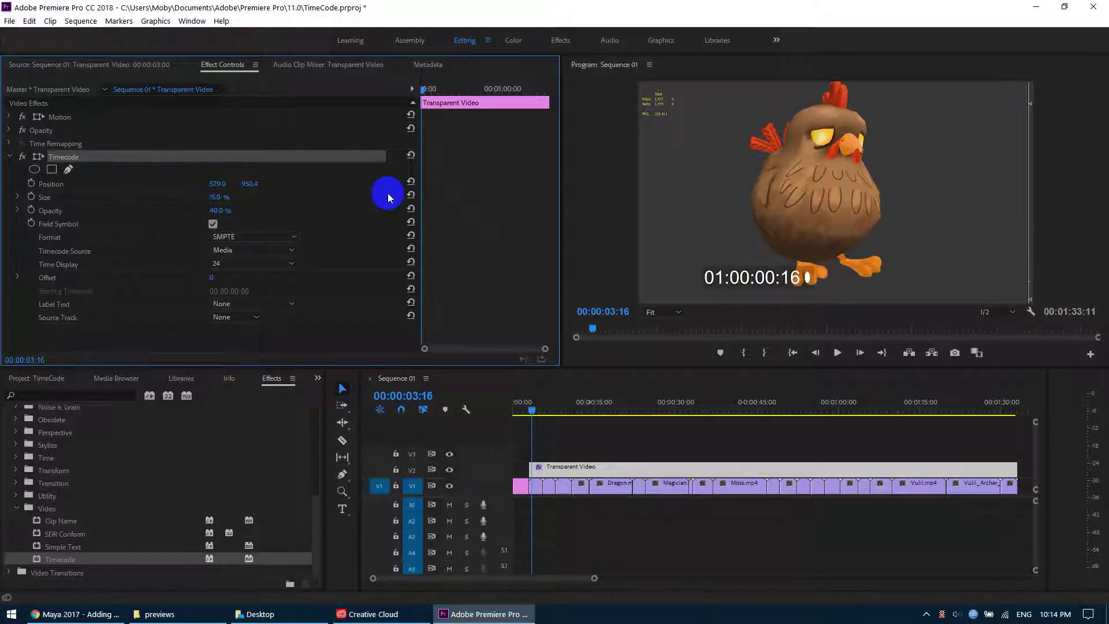
{"action": "left_click_drag", "start_coordinate": [223, 188], "coordinate": [67, 167]}
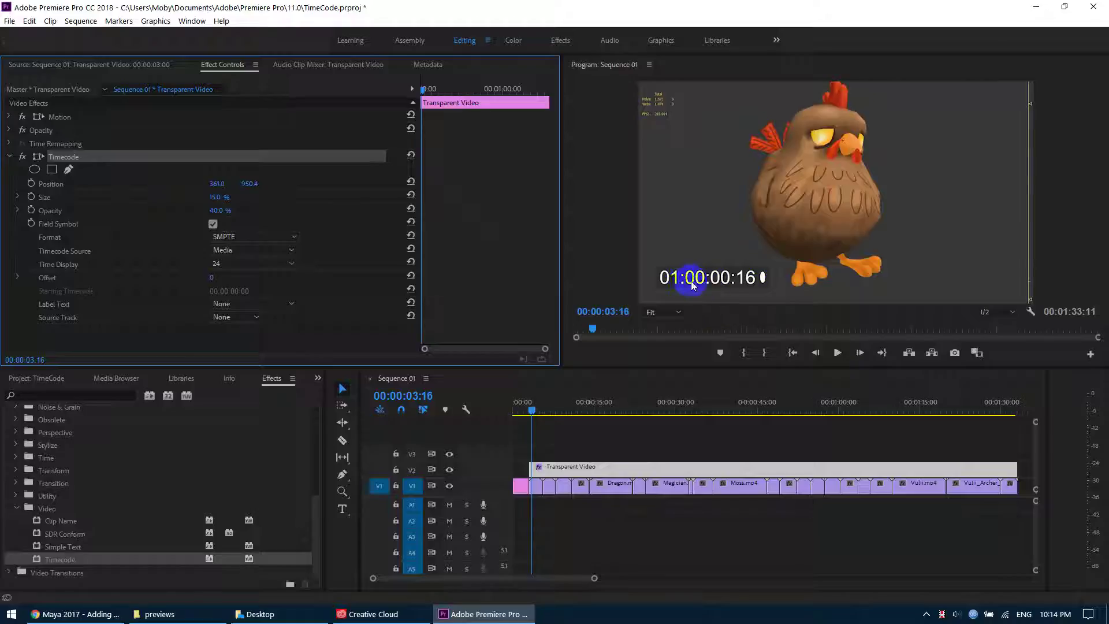
Set Timecode Source to Clip, then play from near the start to check the overlay
{"action": "left_click", "coordinate": [240, 251]}
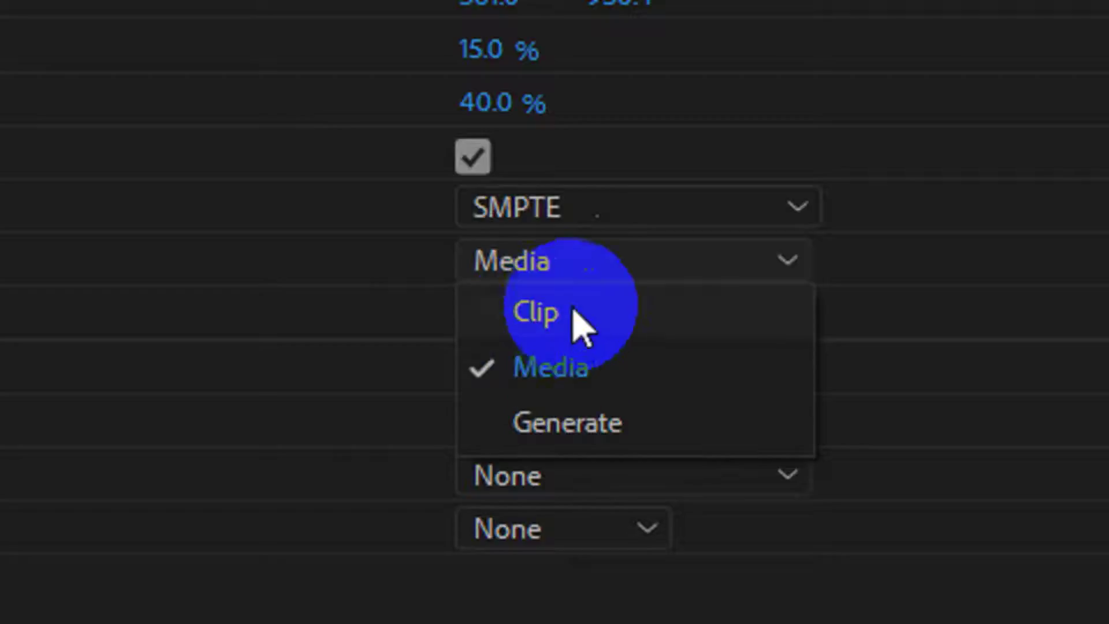
{"action": "left_click", "coordinate": [576, 317]}
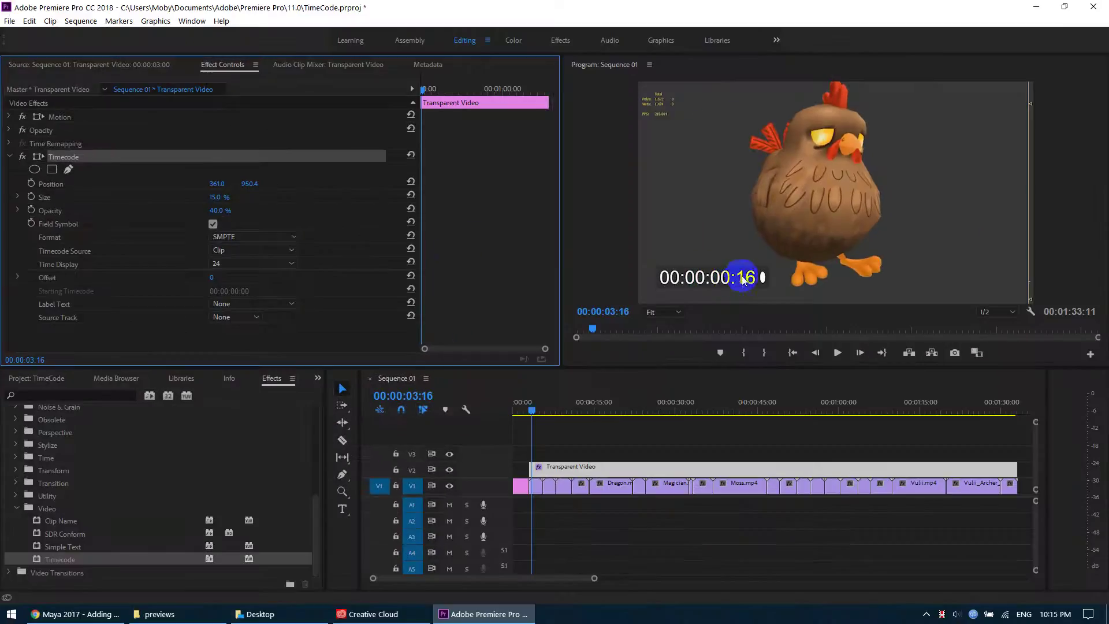
{"action": "left_click", "coordinate": [527, 412]}
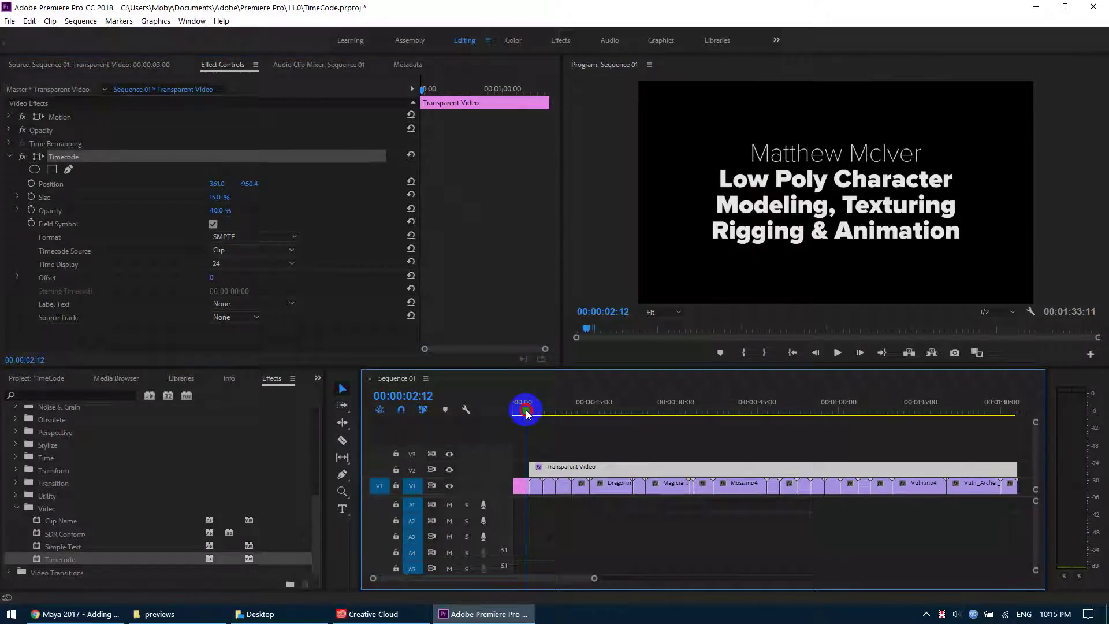
{"action": "key", "text": "space"}
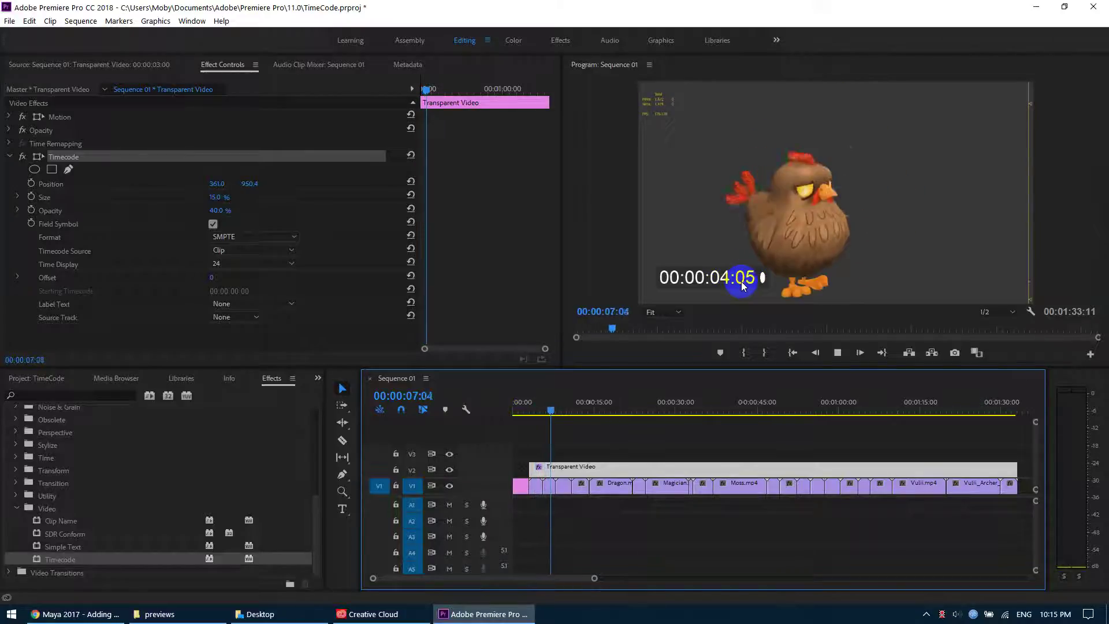
{"action": "key", "text": "space"}
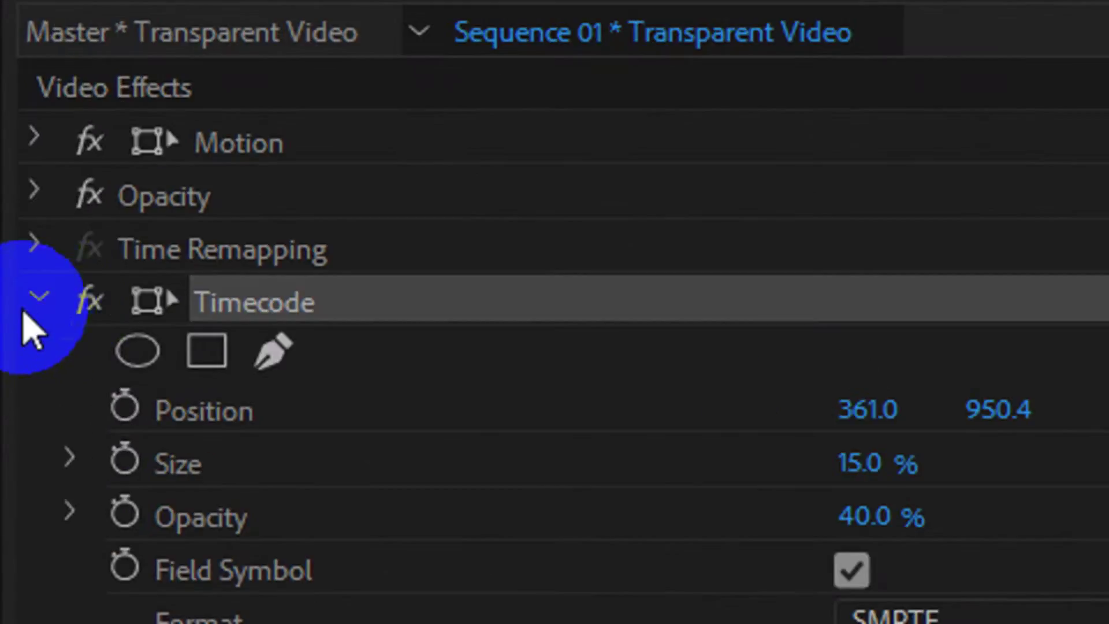
Collapse the first Timecode and add a second one with Frames format and Clip source
{"action": "left_click", "coordinate": [37, 297]}
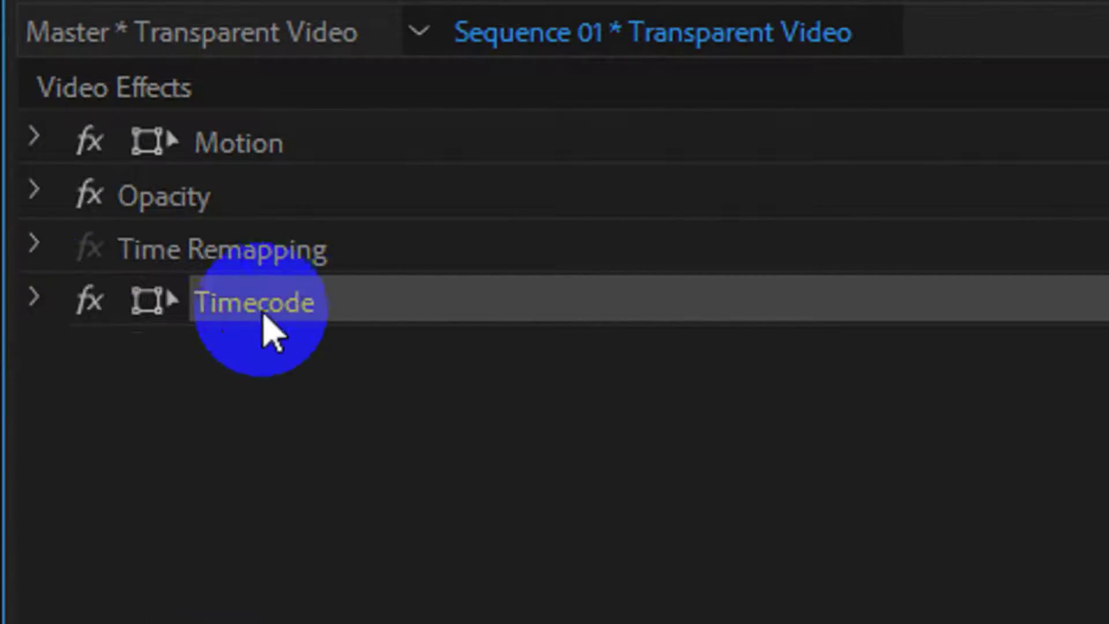
{"action": "left_click", "coordinate": [30, 303]}
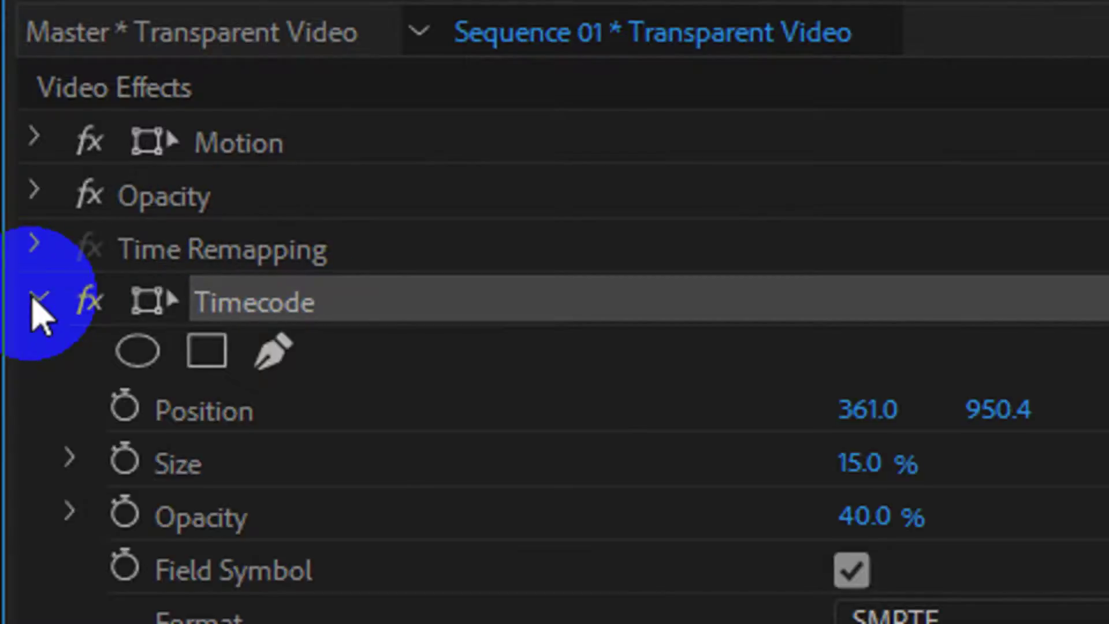
{"action": "left_click", "coordinate": [30, 303]}
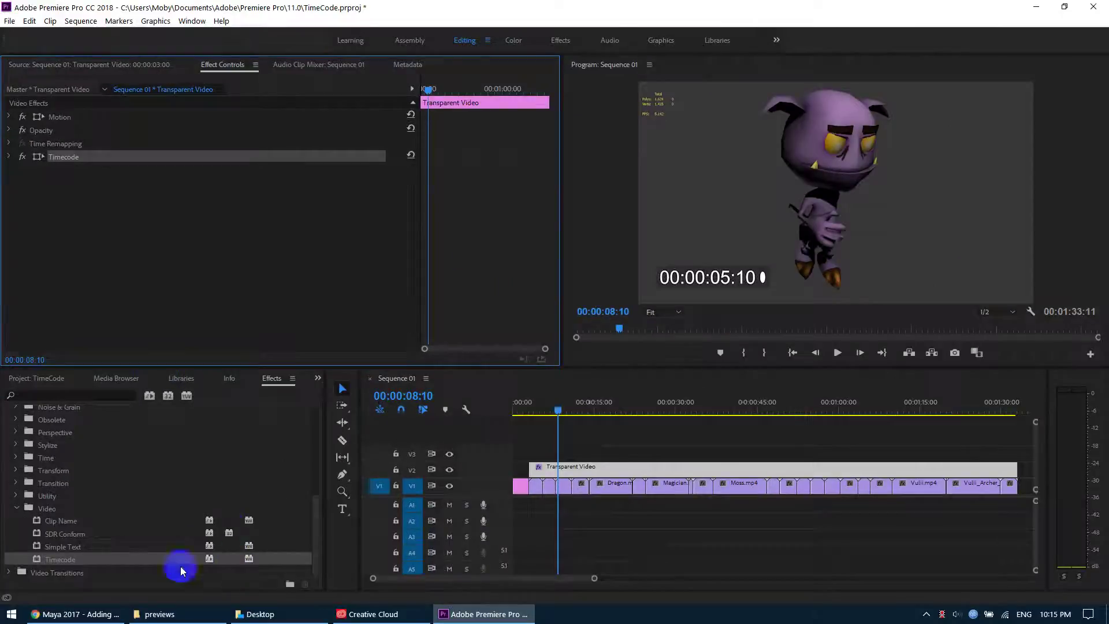
{"action": "left_click_drag", "start_coordinate": [62, 560], "coordinate": [59, 175]}
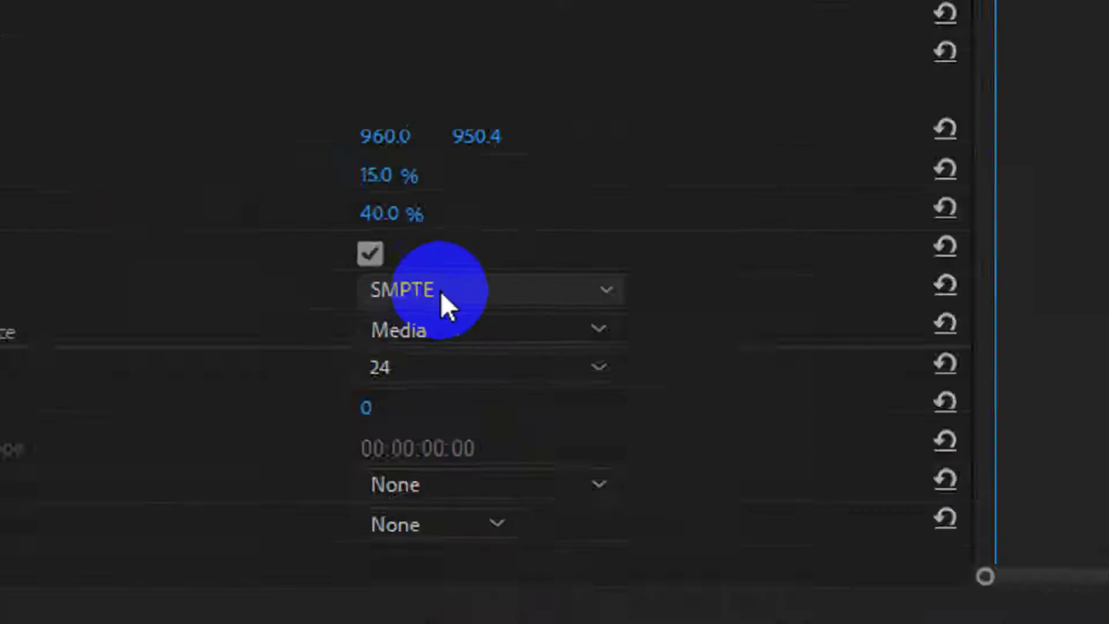
{"action": "left_click", "coordinate": [234, 251]}
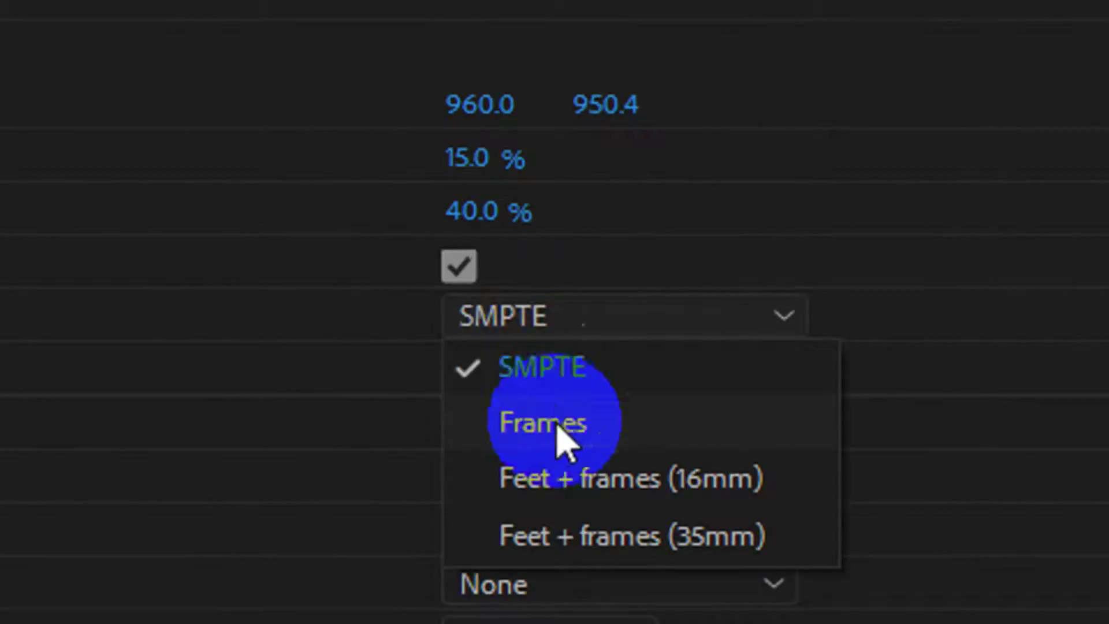
{"action": "left_click", "coordinate": [579, 436]}
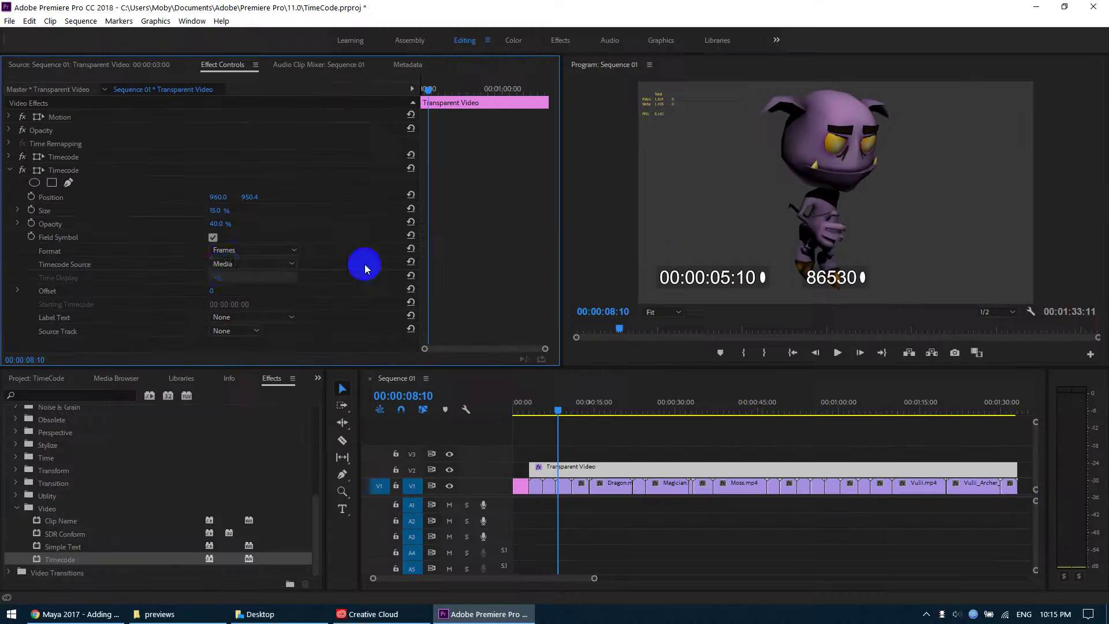
{"action": "left_click", "coordinate": [225, 265]}
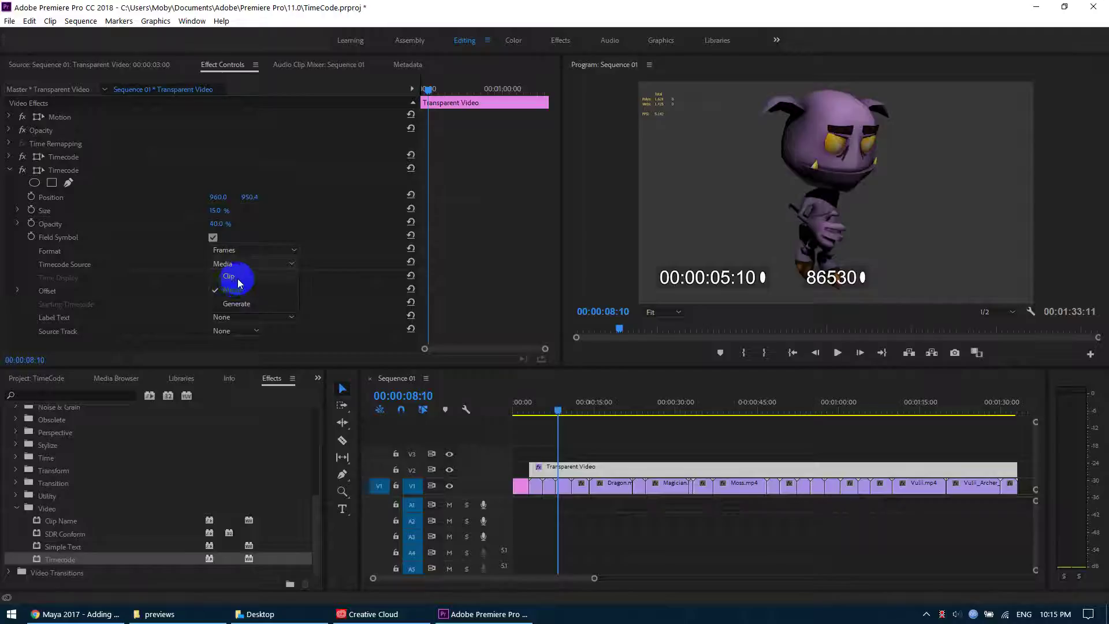
{"action": "left_click", "coordinate": [229, 276]}
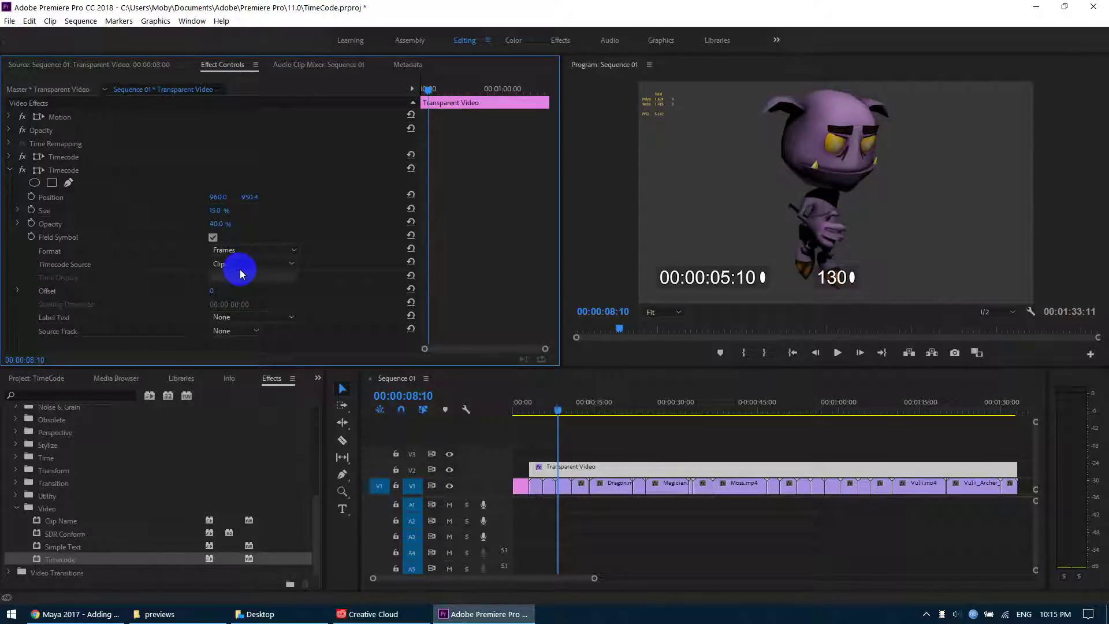
Add a third Timecode effect and scrub its Position X to 1585
{"action": "left_click", "coordinate": [9, 170]}
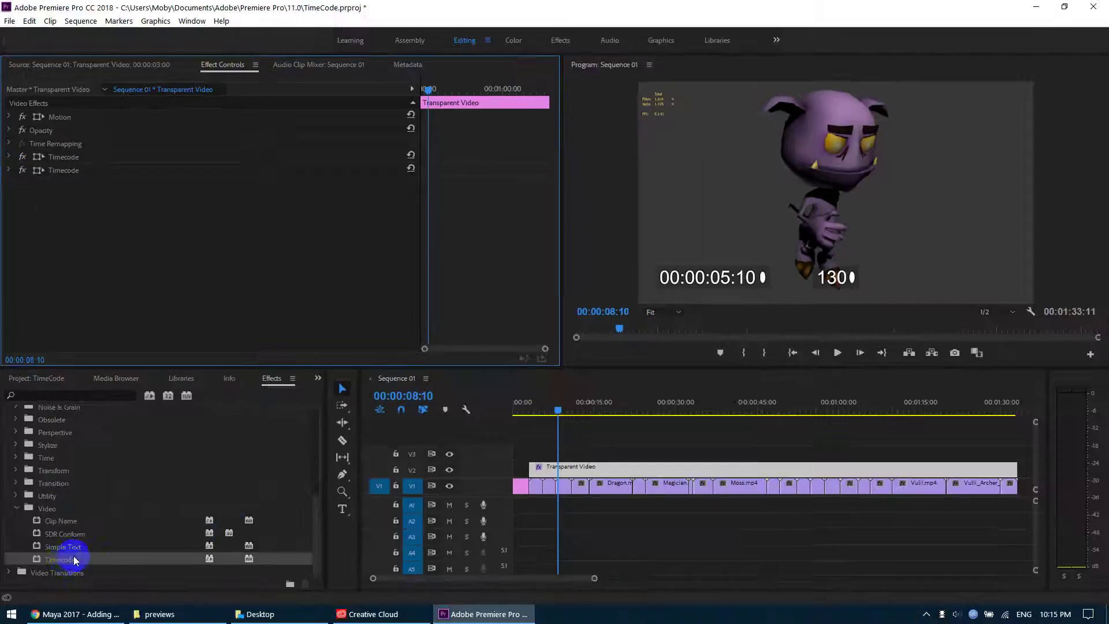
{"action": "left_click_drag", "start_coordinate": [61, 559], "coordinate": [40, 232]}
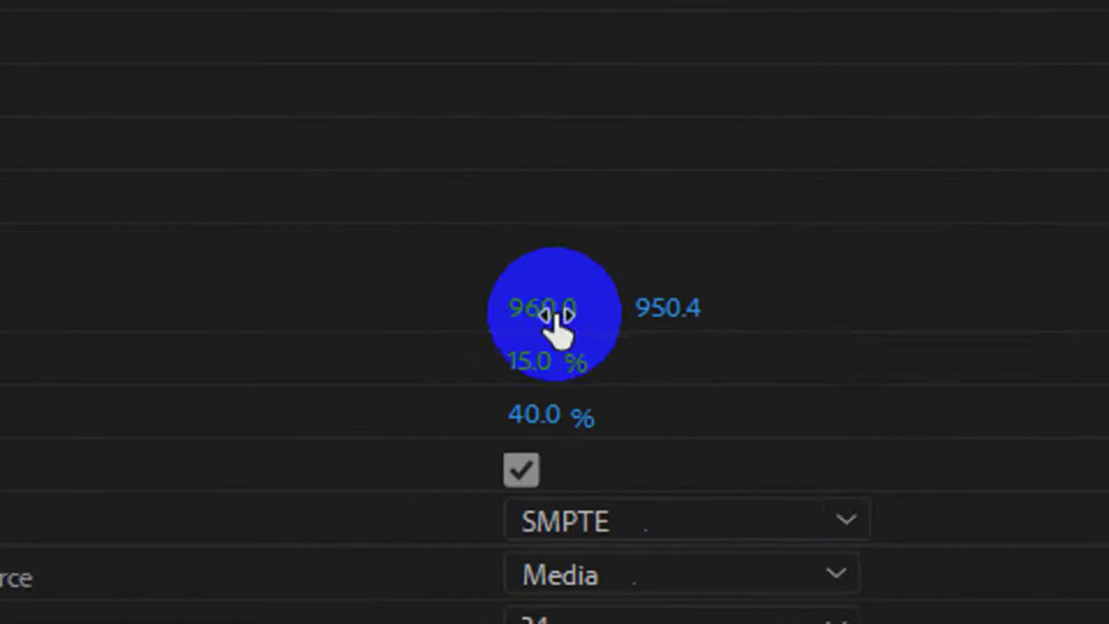
{"action": "left_click_drag", "start_coordinate": [220, 212], "coordinate": [262, 214]}
{"action": "left_click_drag", "start_coordinate": [715, 322], "coordinate": [1038, 359]}
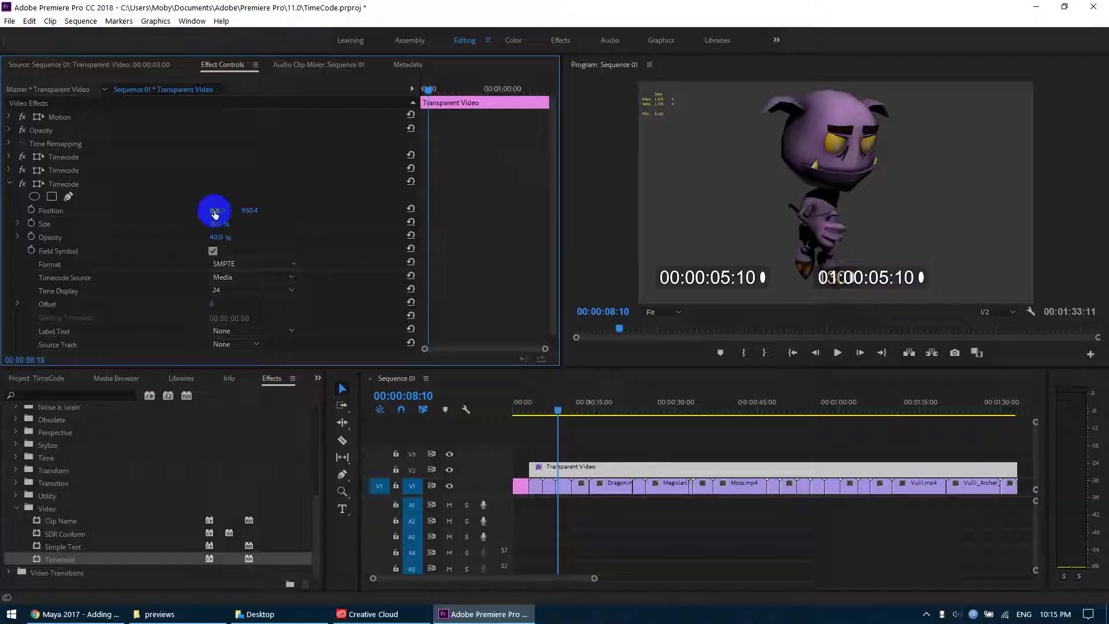
{"action": "left_click_drag", "start_coordinate": [214, 210], "coordinate": [524, 208]}
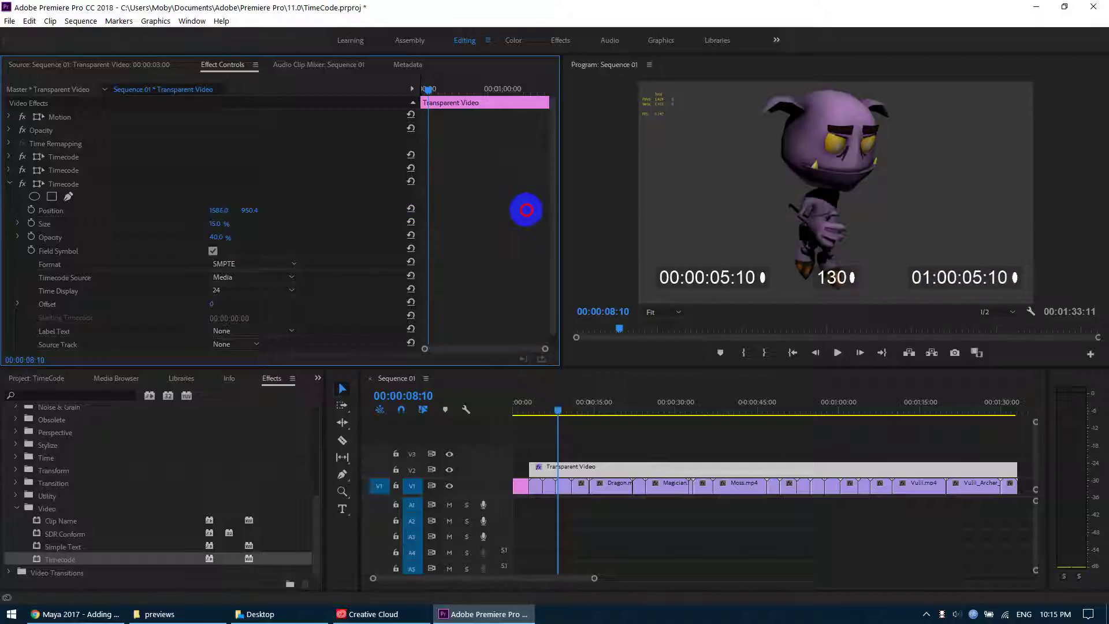
Set the third Timecode's Format to Frames, keeping Timecode Source as Media
{"action": "left_click", "coordinate": [232, 264]}
{"action": "left_click", "coordinate": [232, 289]}
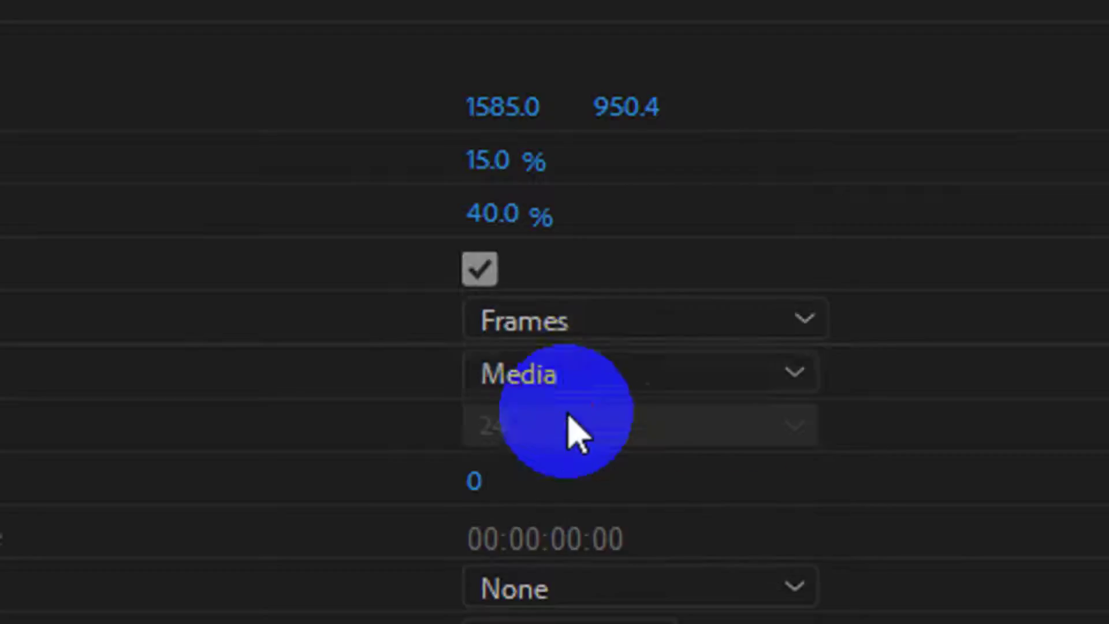
{"action": "left_click", "coordinate": [607, 378]}
{"action": "left_click", "coordinate": [607, 378]}
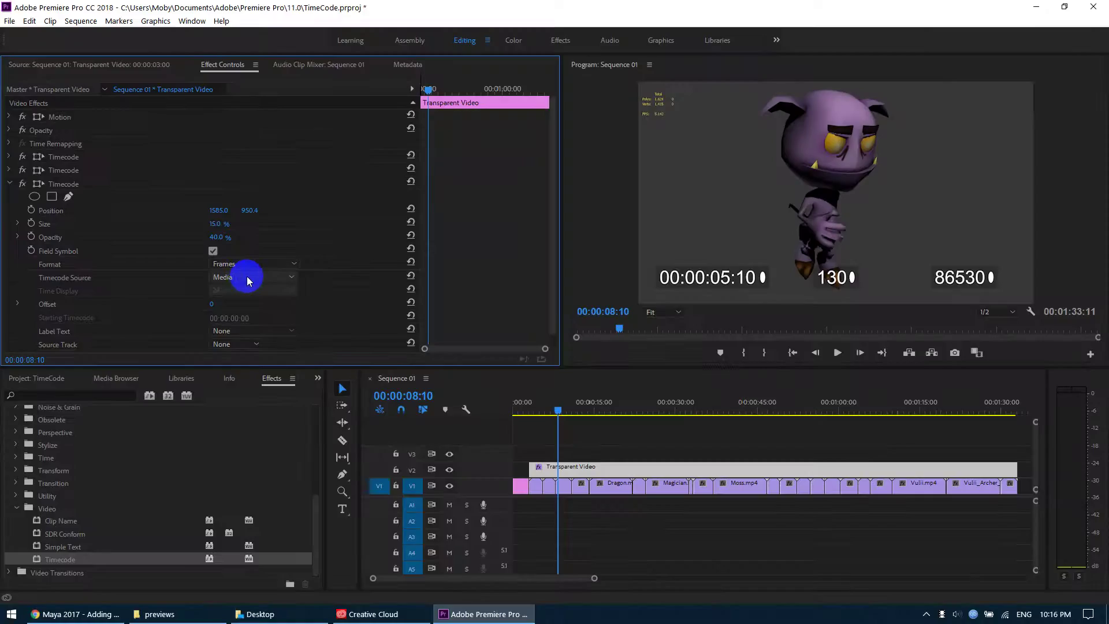
{"action": "scroll", "coordinate": [332, 251], "scroll_direction": "down", "scroll_amount": 1}
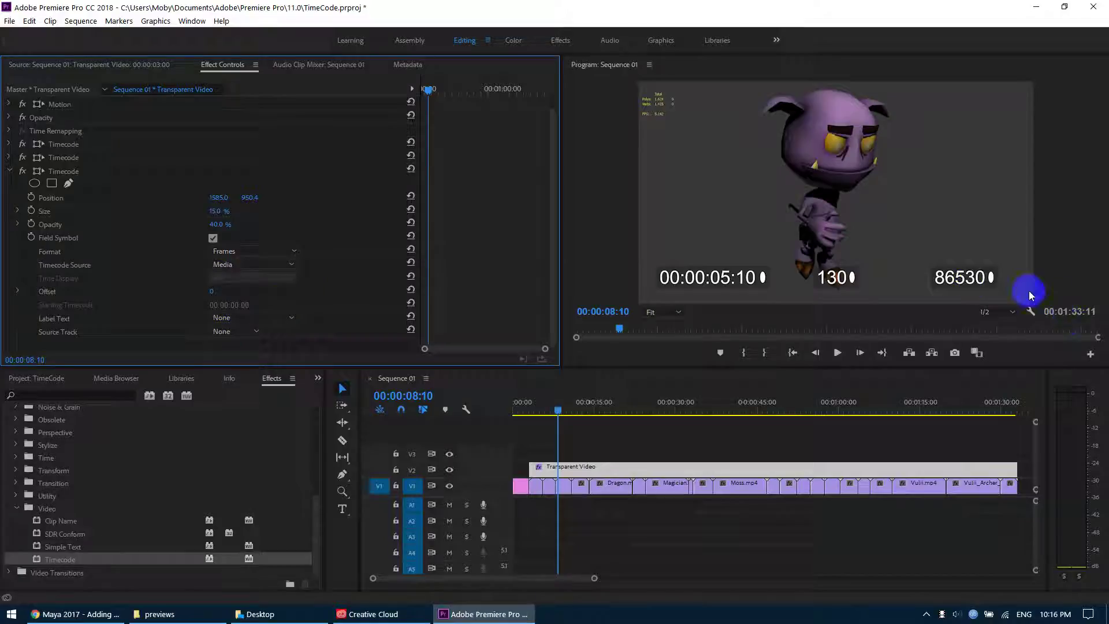
Set the third Timecode's Source Track to Video 1 and Label Text to Automatic (MDA)
{"action": "left_click", "coordinate": [224, 335]}
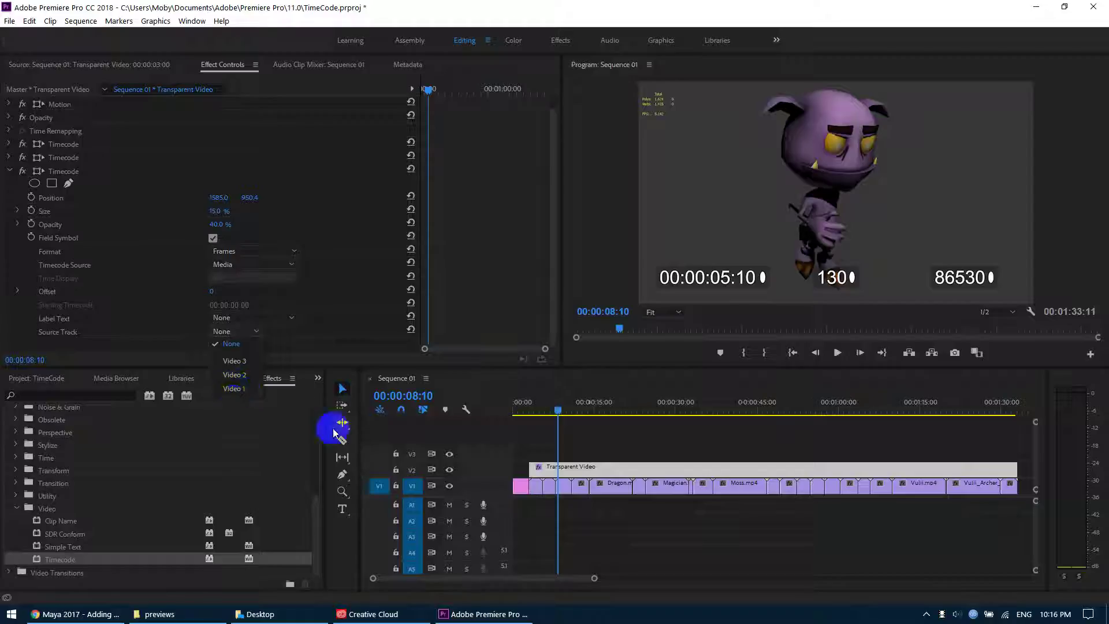
{"action": "left_click", "coordinate": [230, 389]}
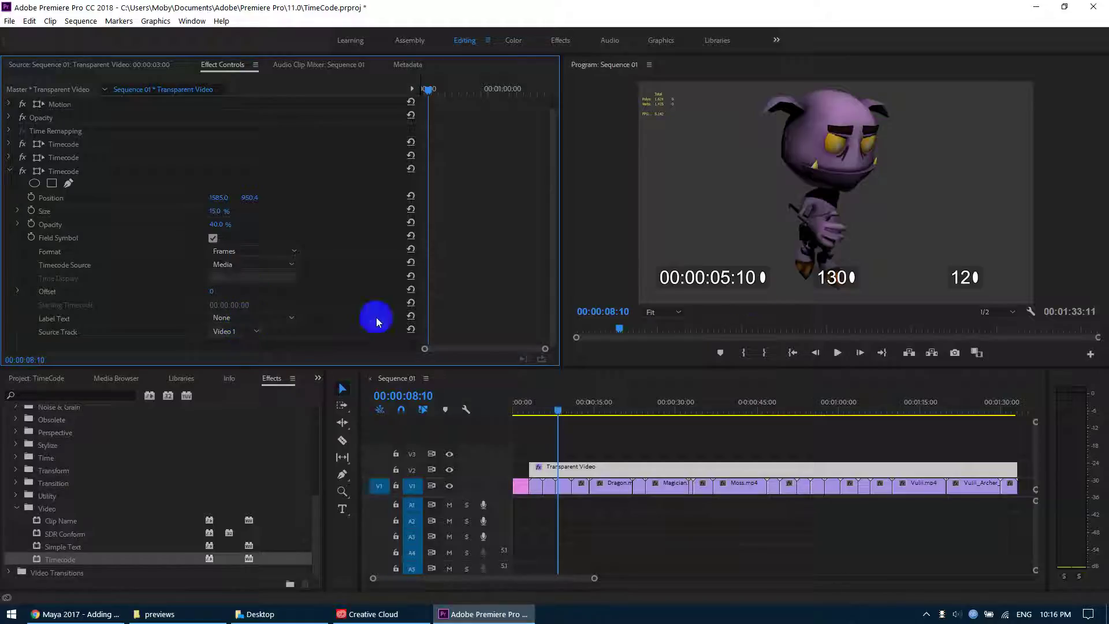
{"action": "left_click", "coordinate": [223, 318]}
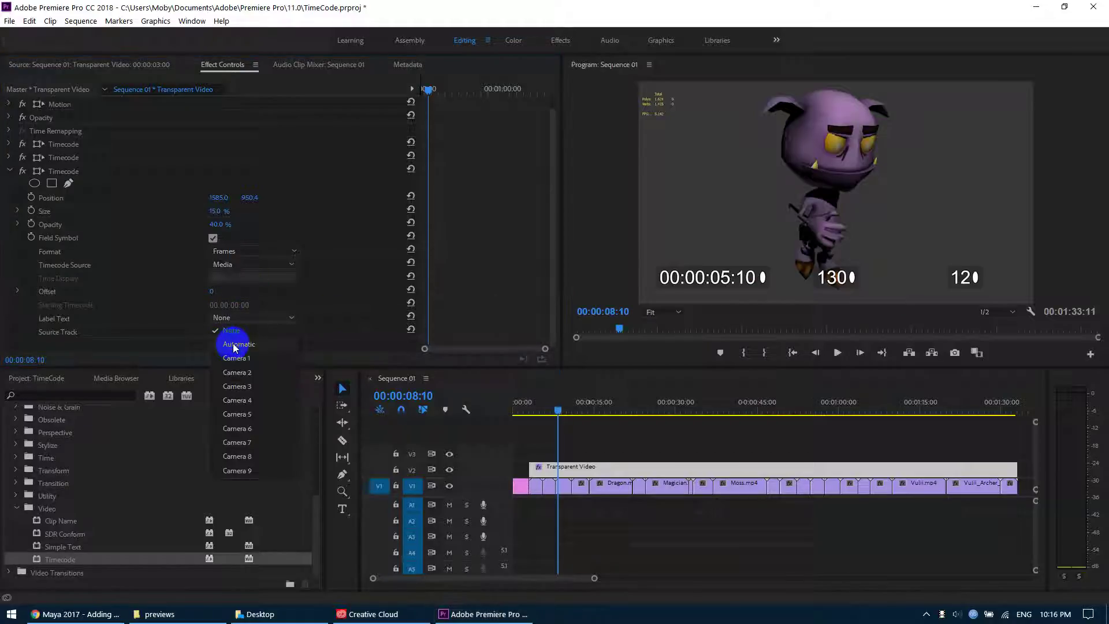
{"action": "left_click", "coordinate": [236, 344]}
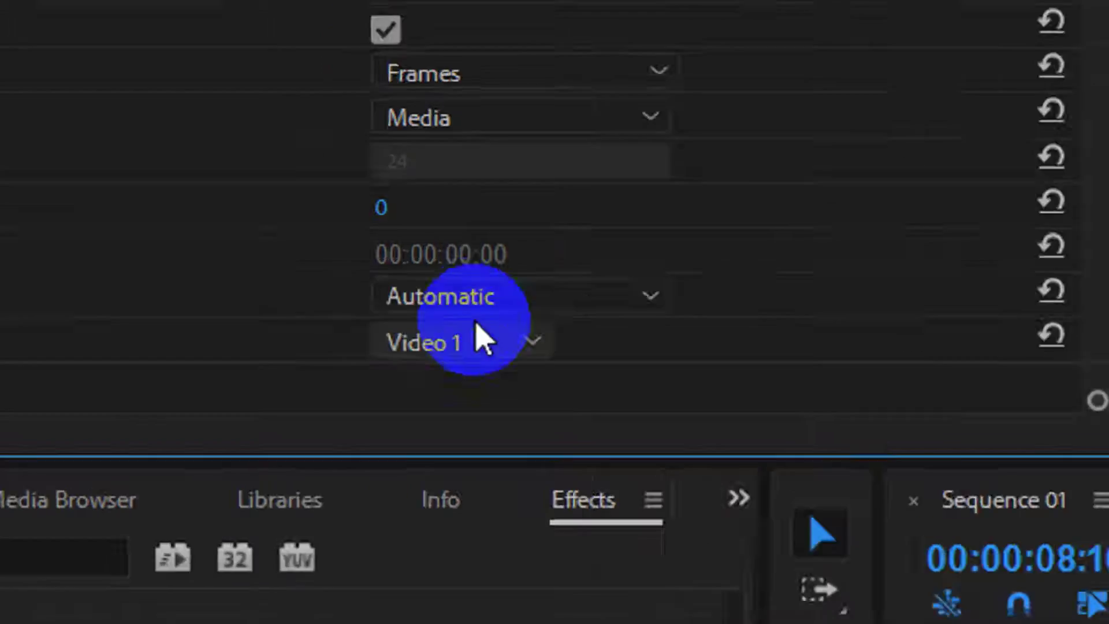
{"action": "left_click", "coordinate": [241, 331]}
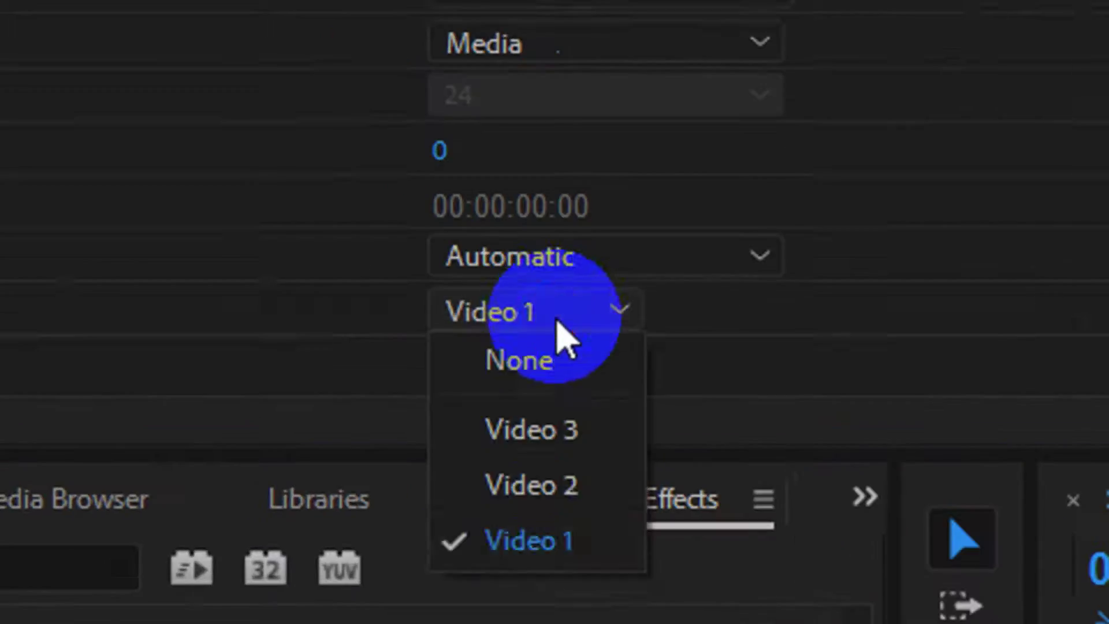
{"action": "left_click", "coordinate": [234, 391]}
{"action": "left_click", "coordinate": [608, 202]}
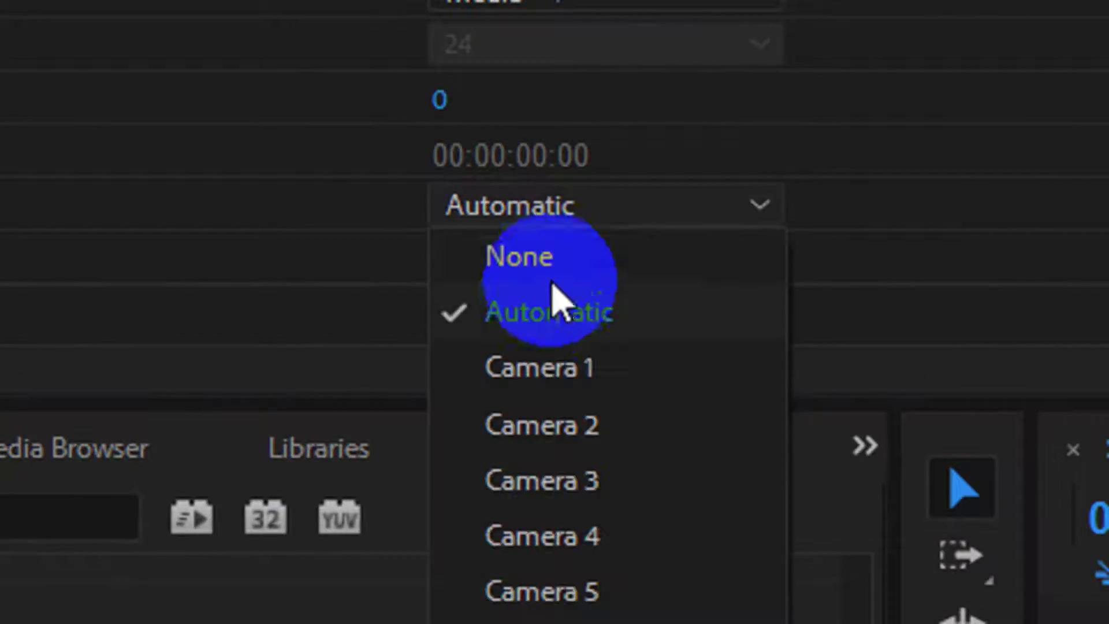
{"action": "left_click", "coordinate": [520, 255]}
{"action": "left_click", "coordinate": [588, 215]}
{"action": "left_click", "coordinate": [551, 312]}
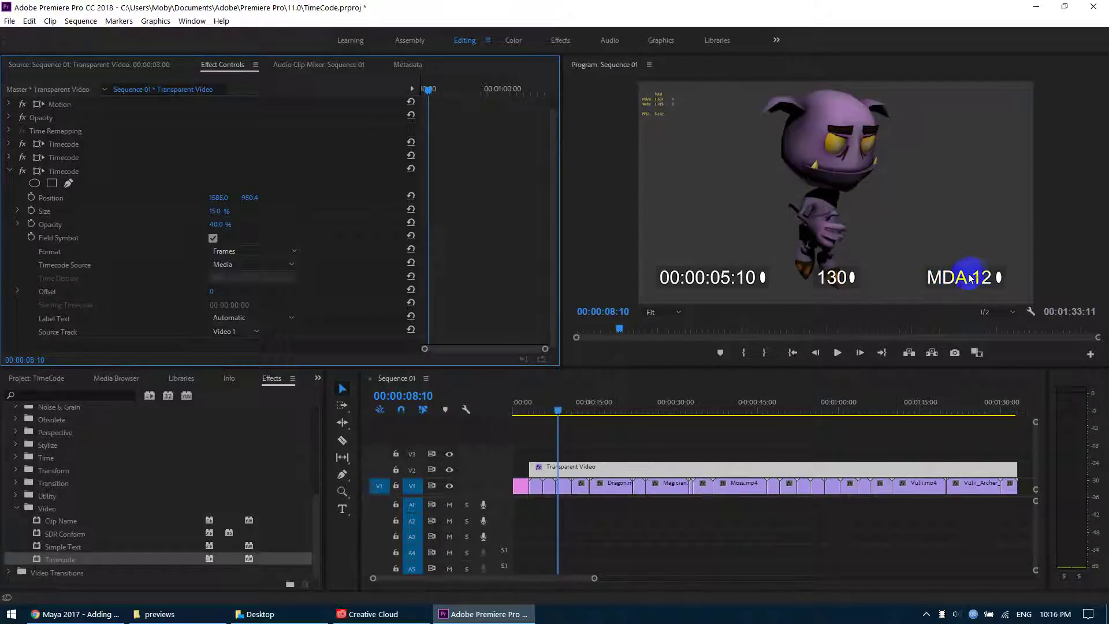
Play from near the start, then scrub to 00:00:12:07 to check all three counters
{"action": "left_click_drag", "start_coordinate": [535, 409], "coordinate": [531, 411]}
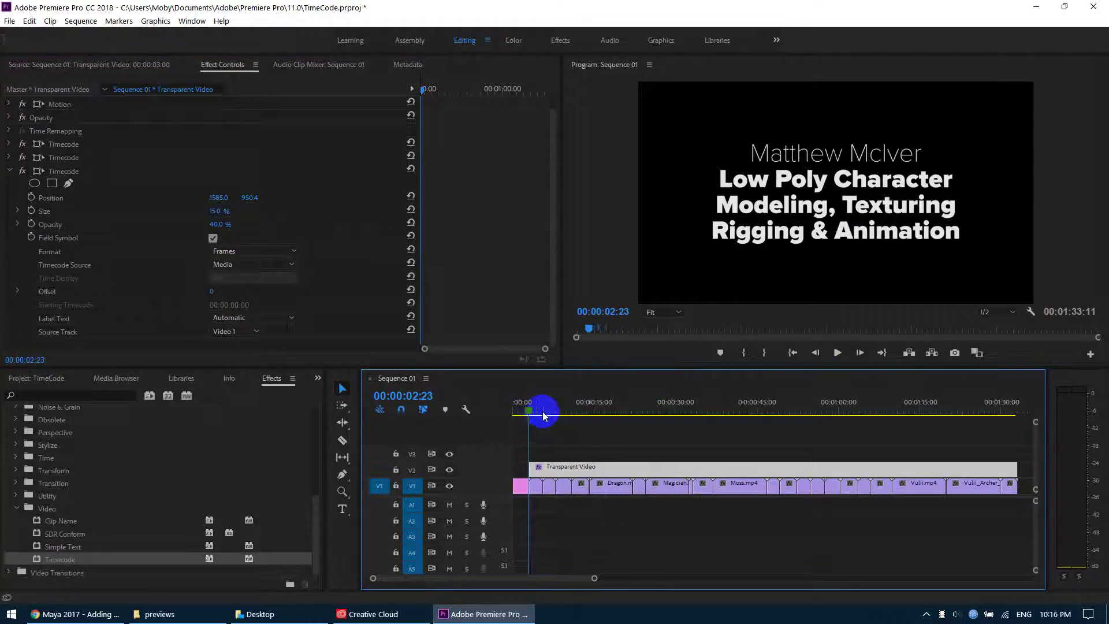
{"action": "key", "text": "space"}
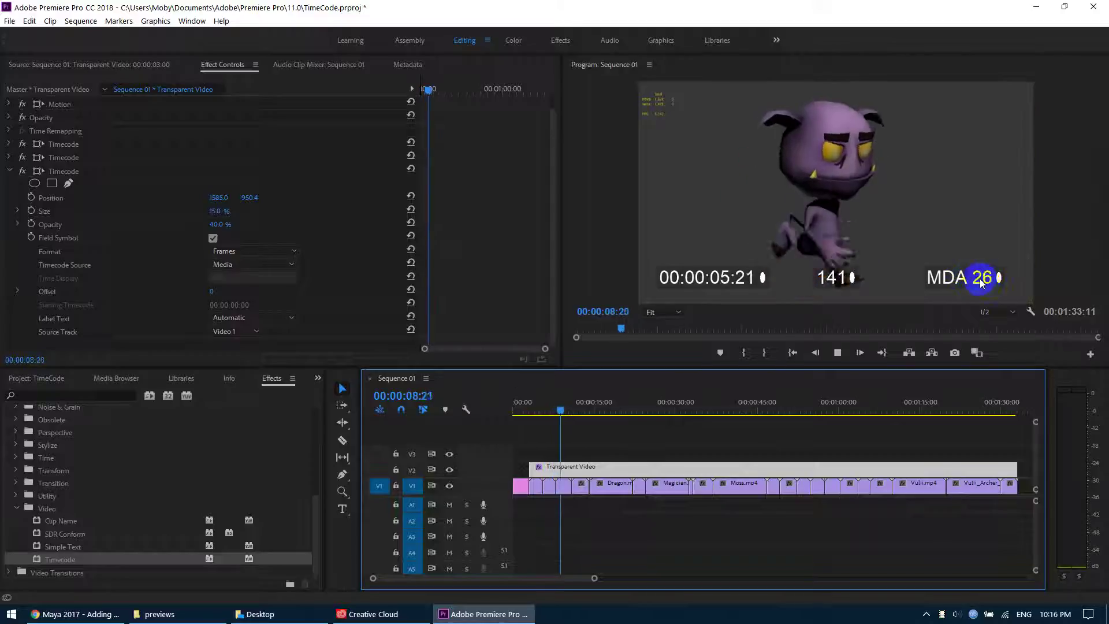
{"action": "key", "text": "space"}
{"action": "mouse_move", "coordinate": [588, 408]}
{"action": "left_mouse_down"}
{"action": "mouse_move", "coordinate": [626, 412]}
{"action": "mouse_move", "coordinate": [578, 412]}
{"action": "left_mouse_up"}
{"action": "left_click", "coordinate": [836, 292]}
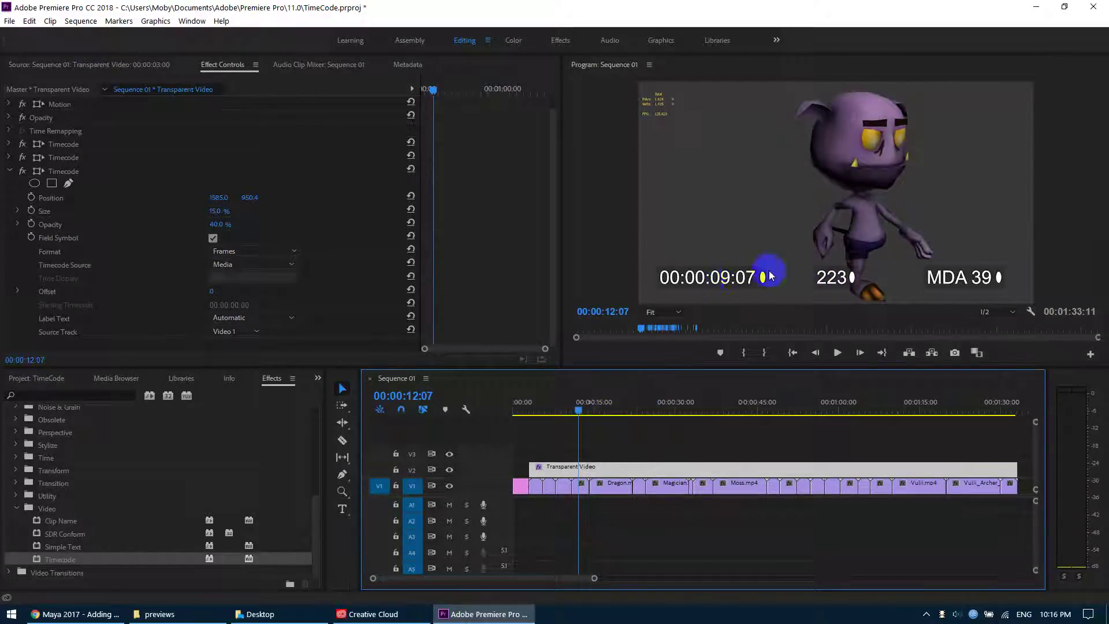